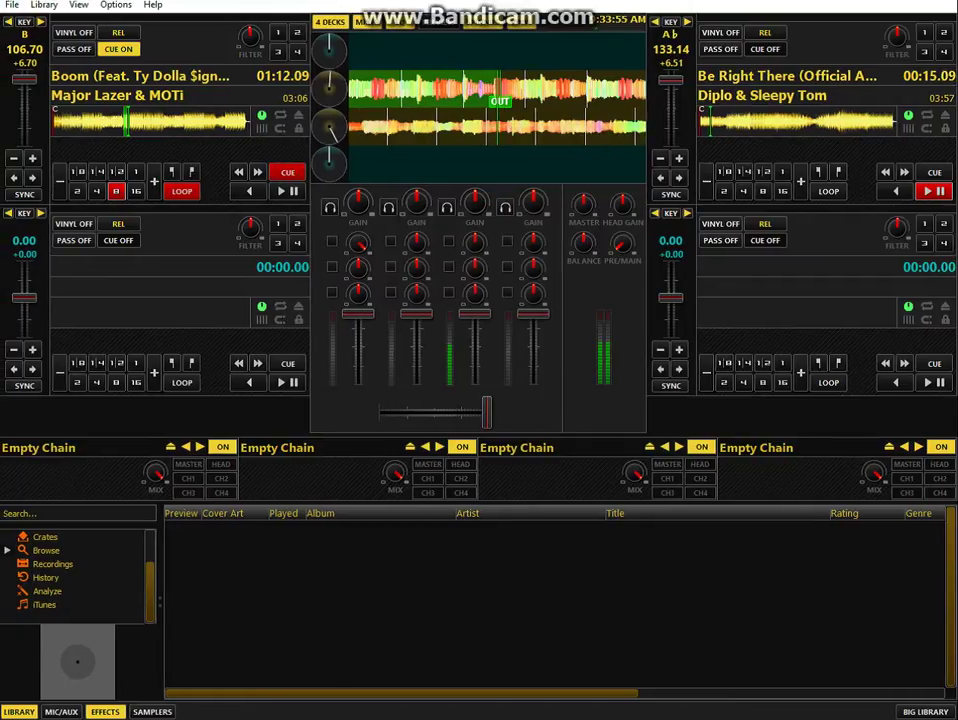
Load the Fedde Le Grand track Rhythm Of The Night from the Downloads folder onto Deck 1.
left_click(8, 5)
key("Up")
key("Return")
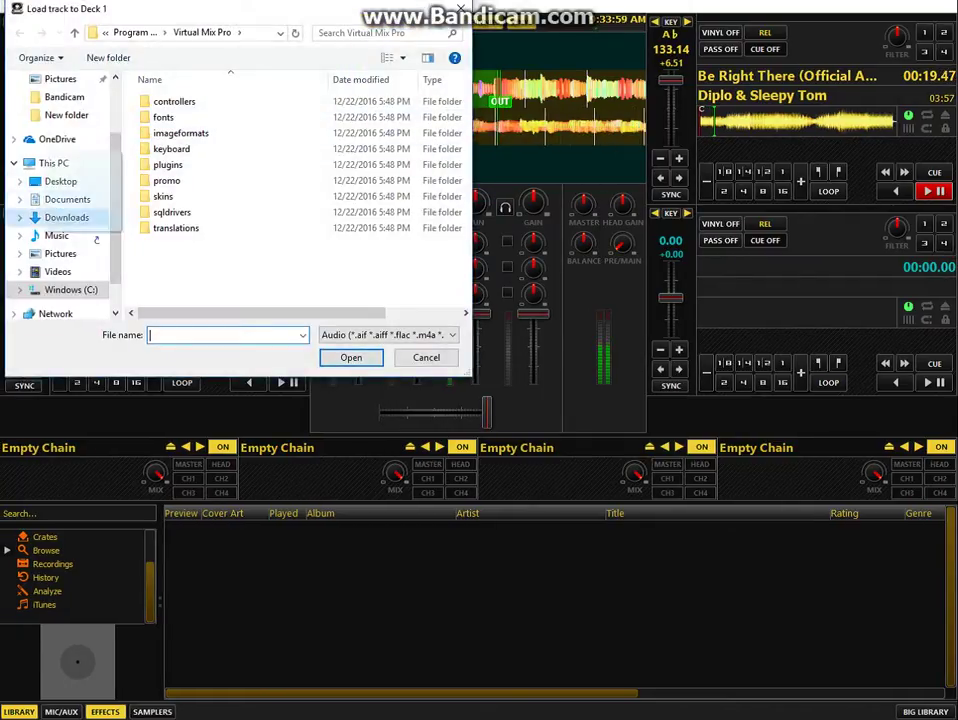
left_click(68, 218)
scroll(196, 204, "down", 1)
scroll(250, 200, "down", 3)
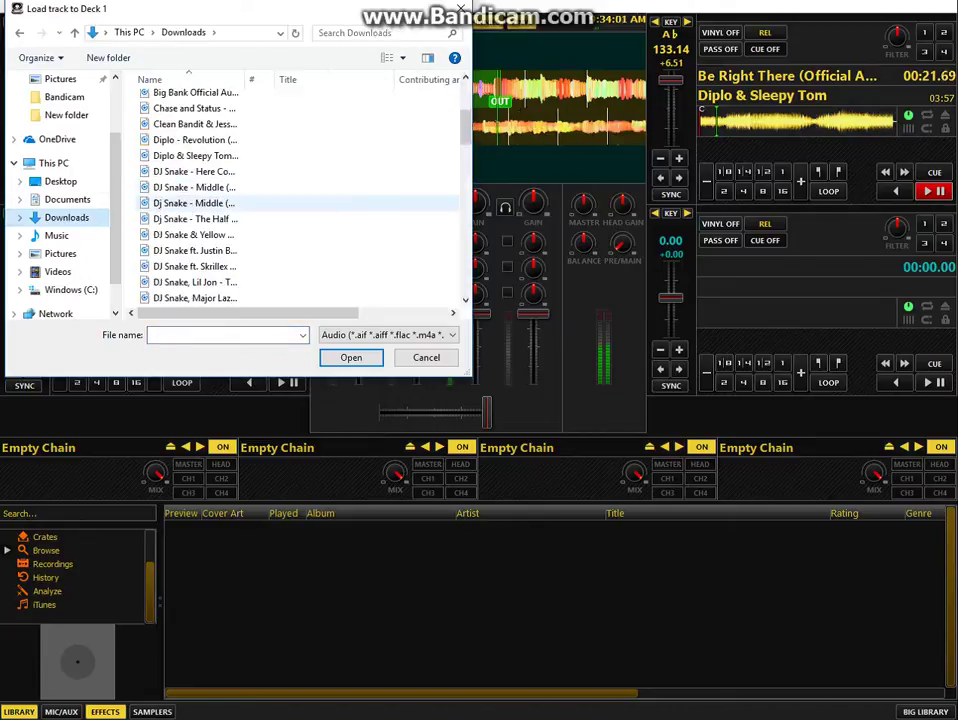
scroll(190, 140, "down", 2)
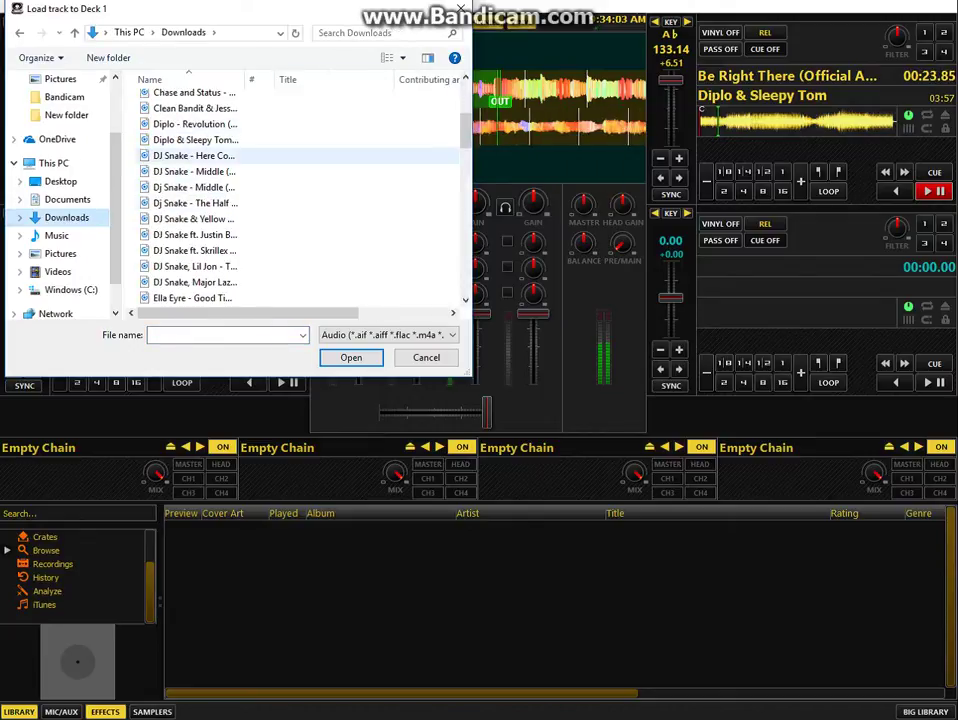
scroll(190, 140, "down", 1)
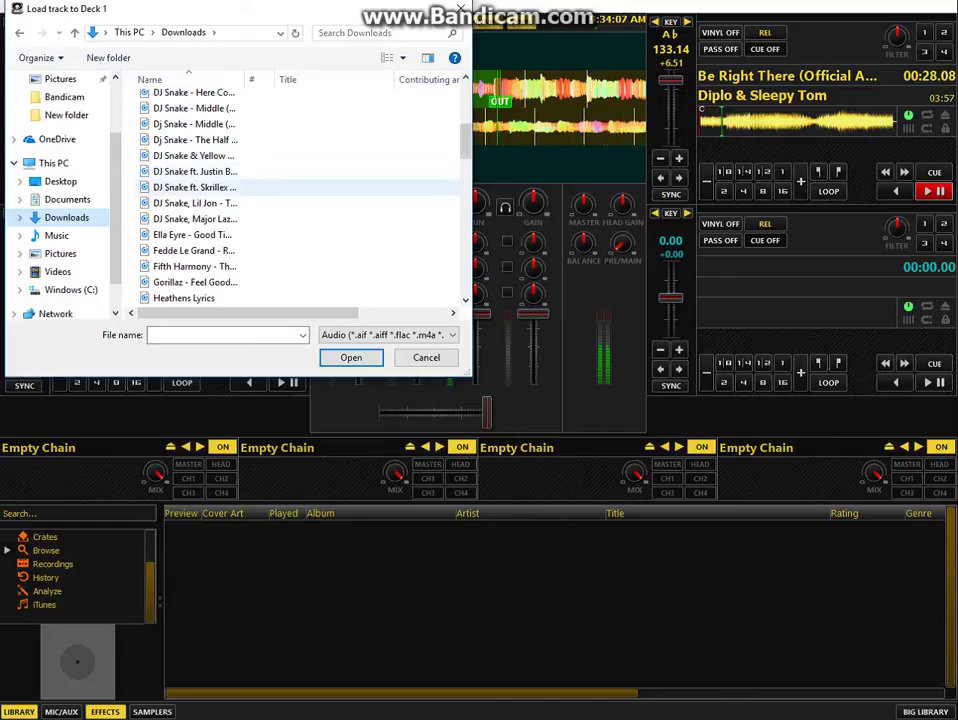
scroll(195, 187, "down", 2)
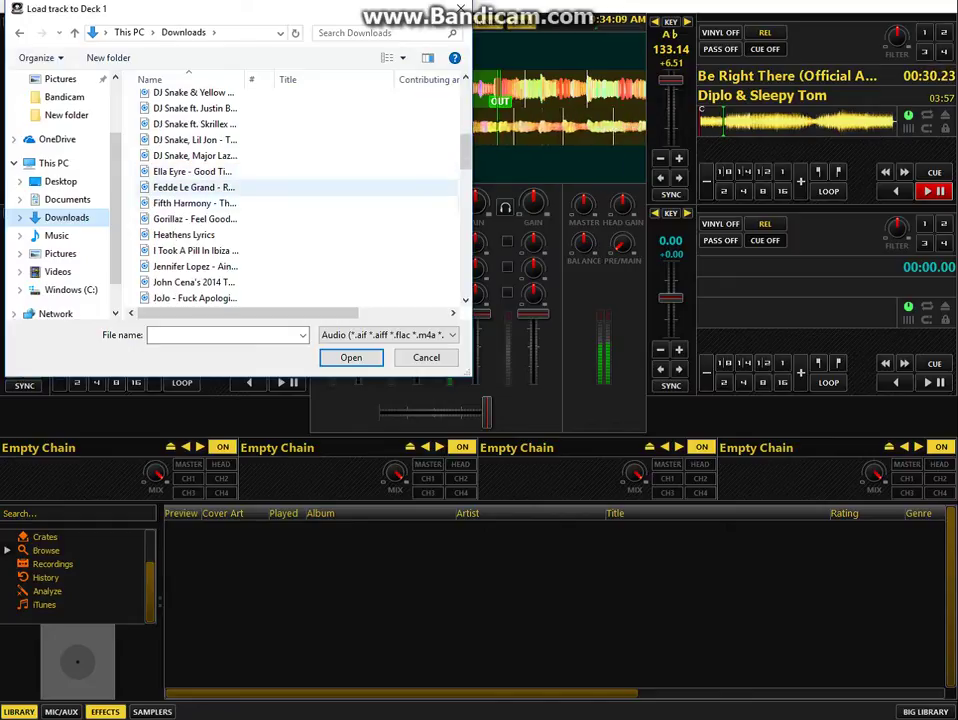
double_click(195, 187)
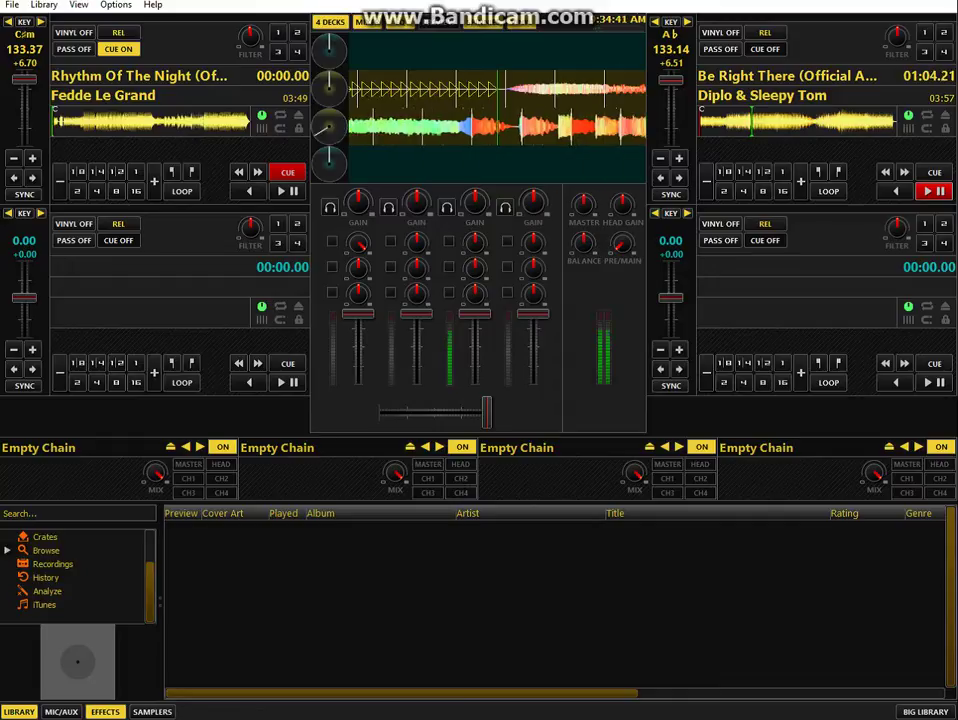
Set hotcues 1 to 4 in sequence on Deck 2 while Be Right There plays.
key("m")
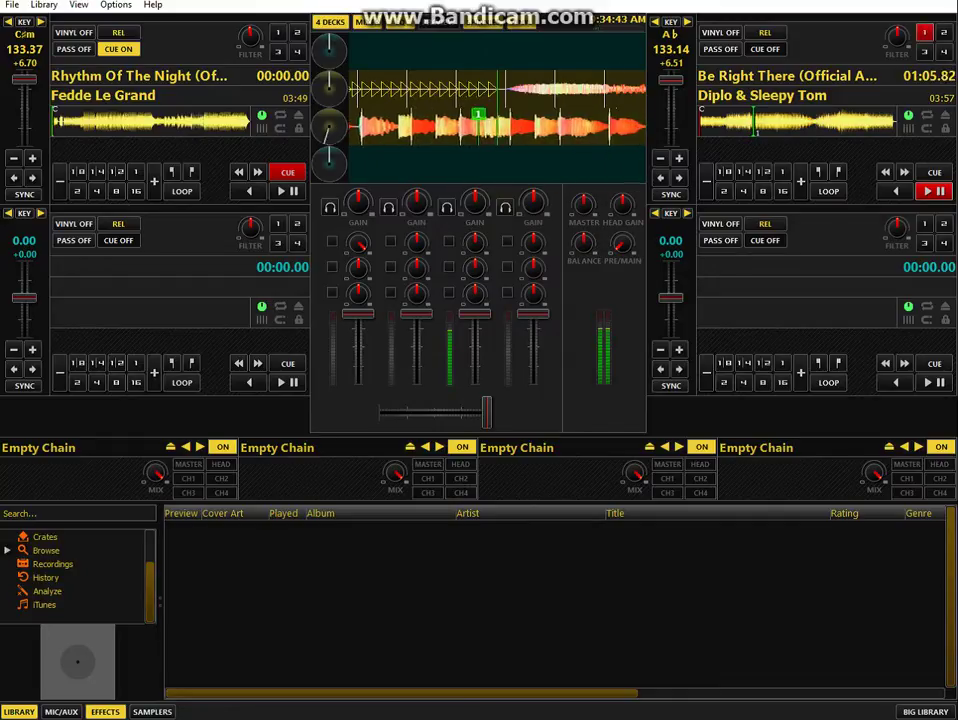
key("2")
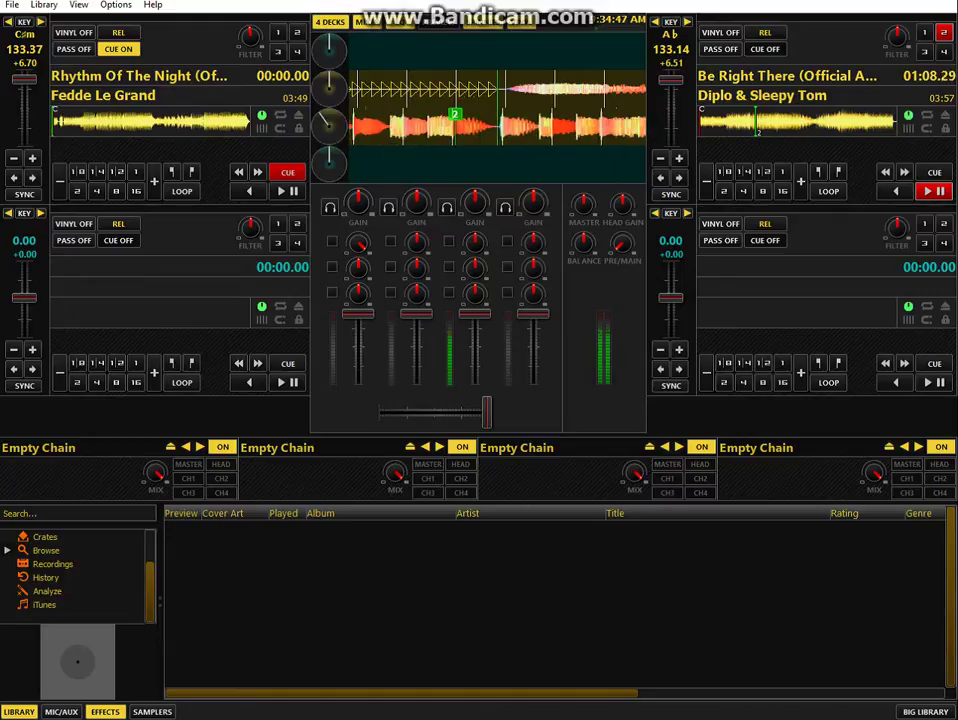
key("3")
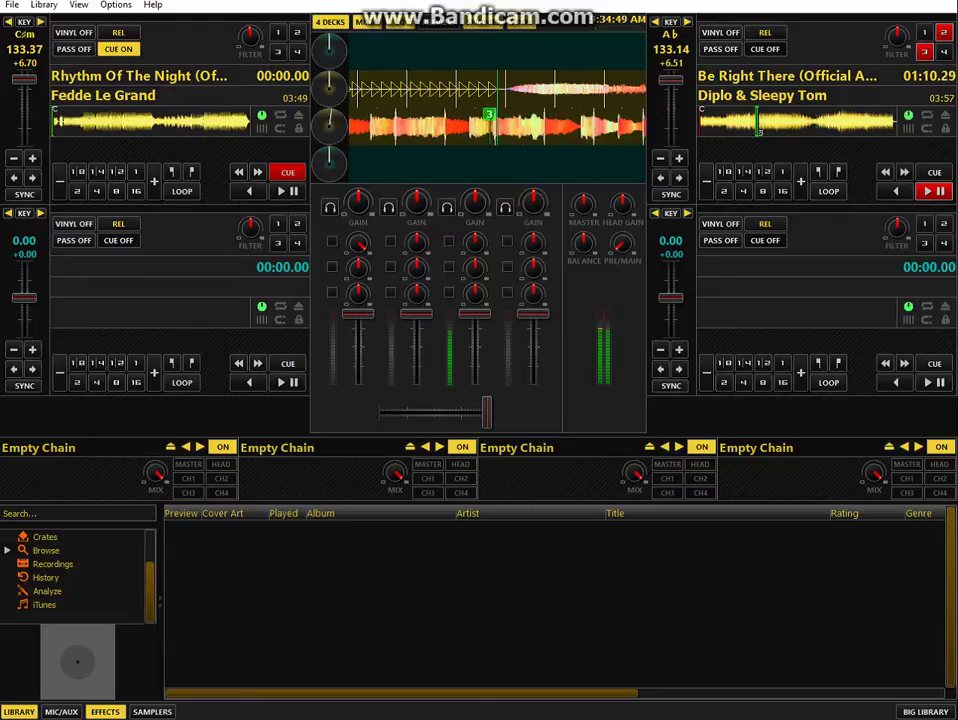
key("2")
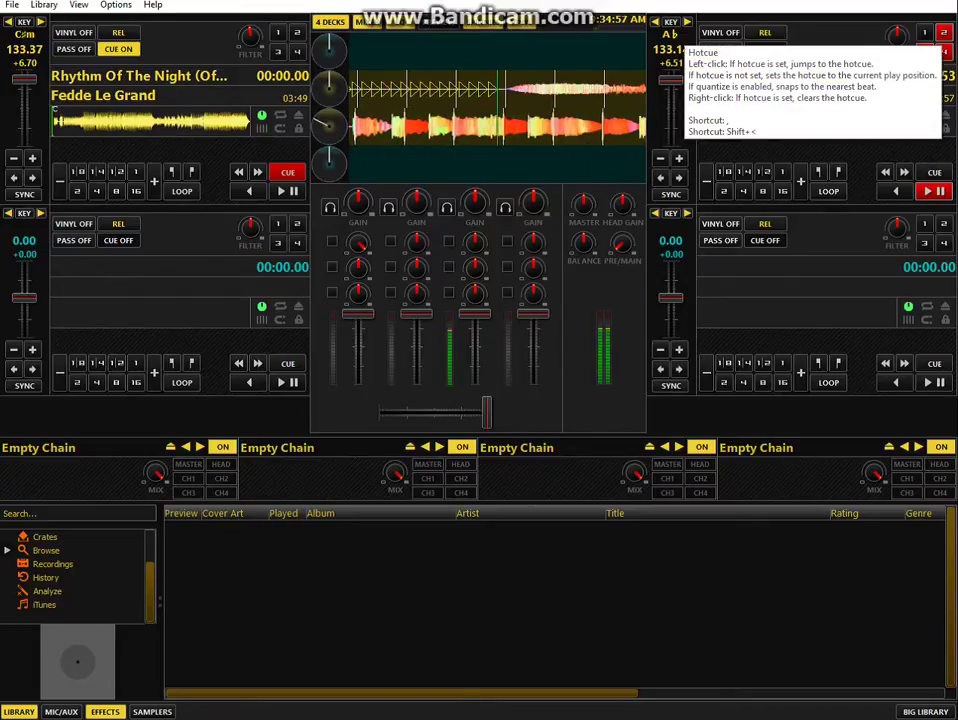
Jump the Deck 2 track back to hotcue 2 several times to replay that section.
left_click(944, 33)
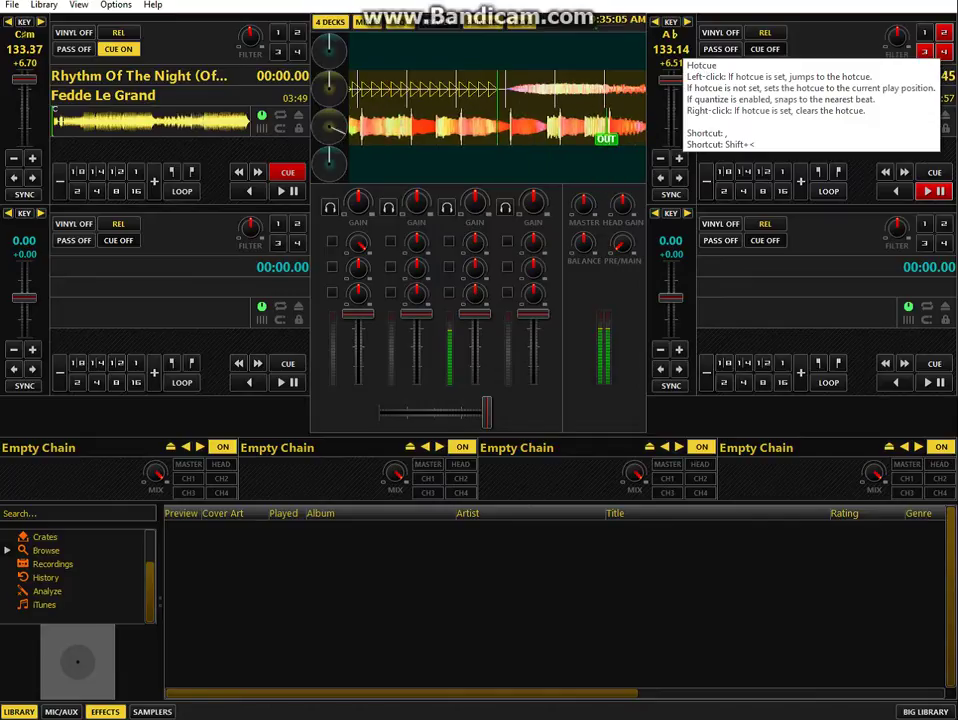
left_click(944, 33)
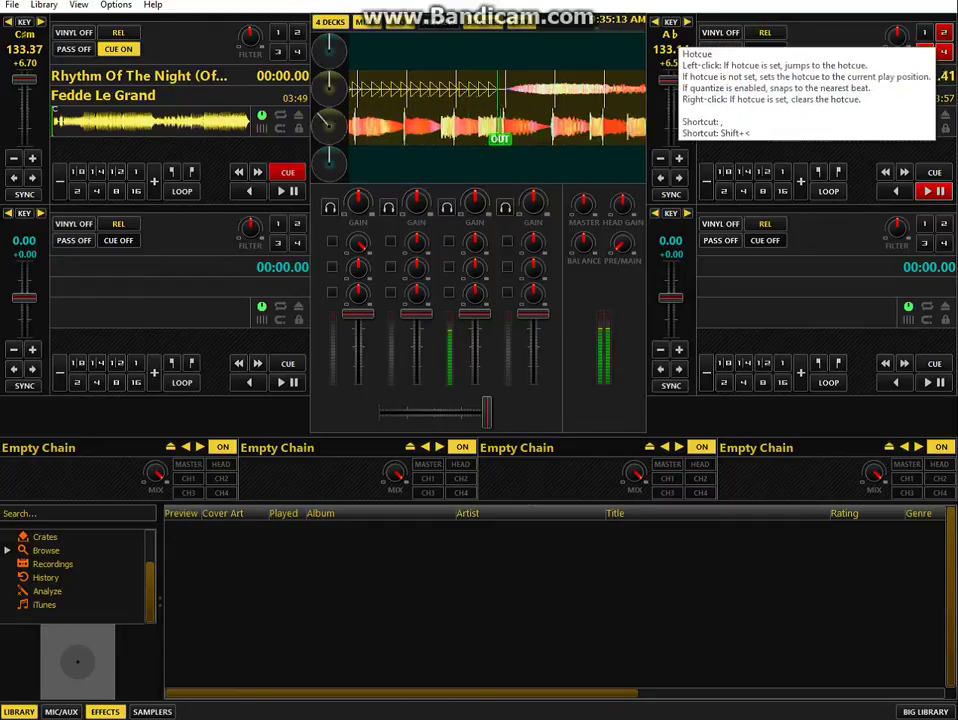
left_click(943, 32)
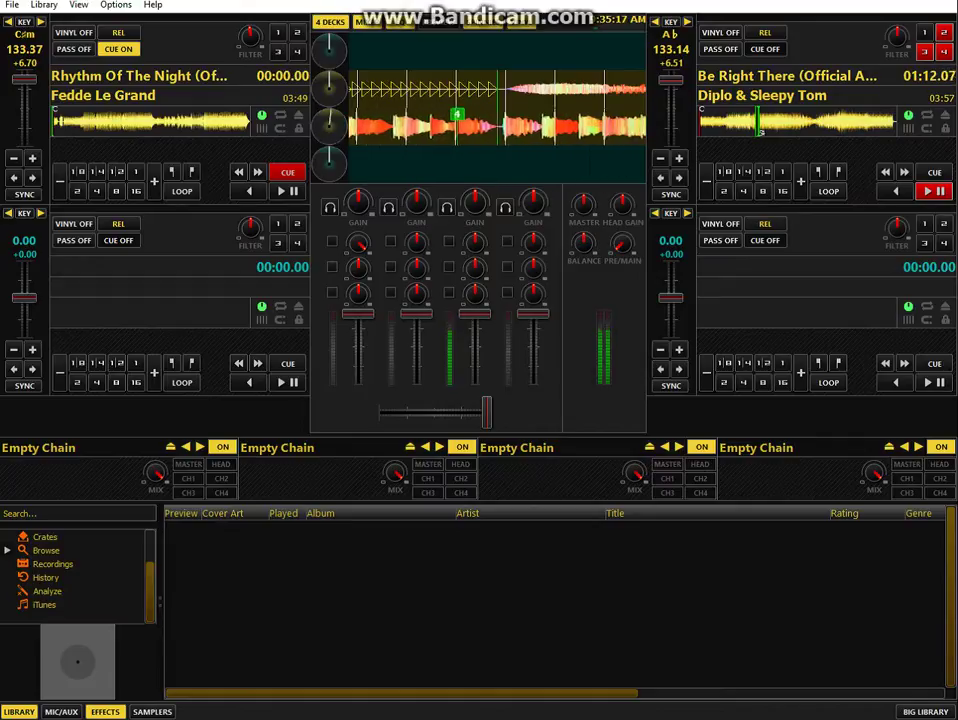
Start Rhythm Of The Night on Deck 1 and move the crossfader from Deck 2 to the midpoint.
key("d")
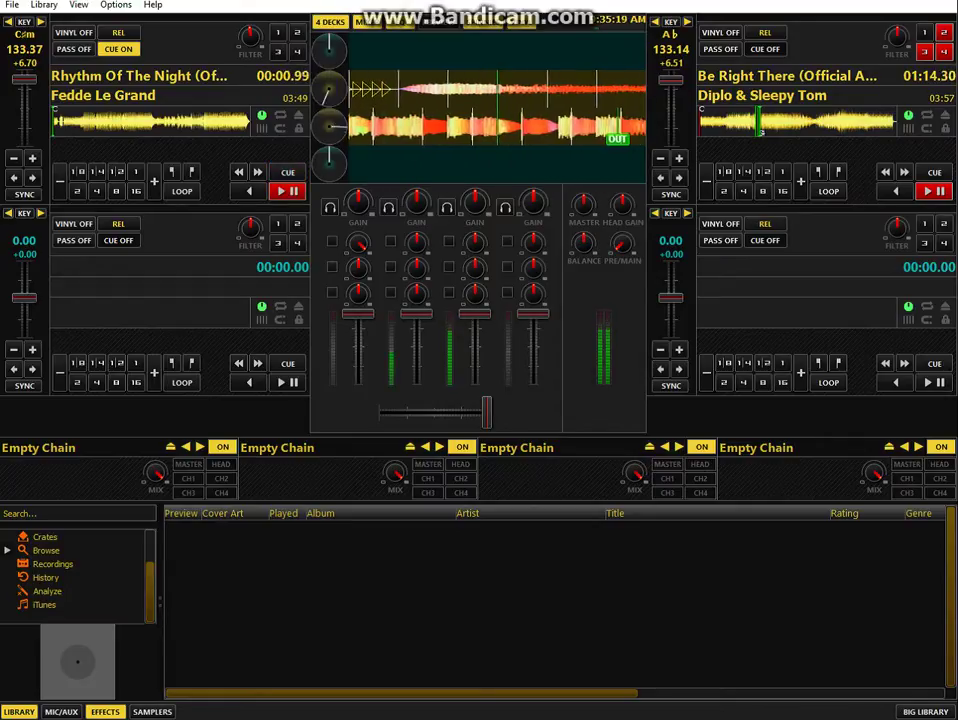
key("g")
key("g")
key("g")
key("g")
key("g")
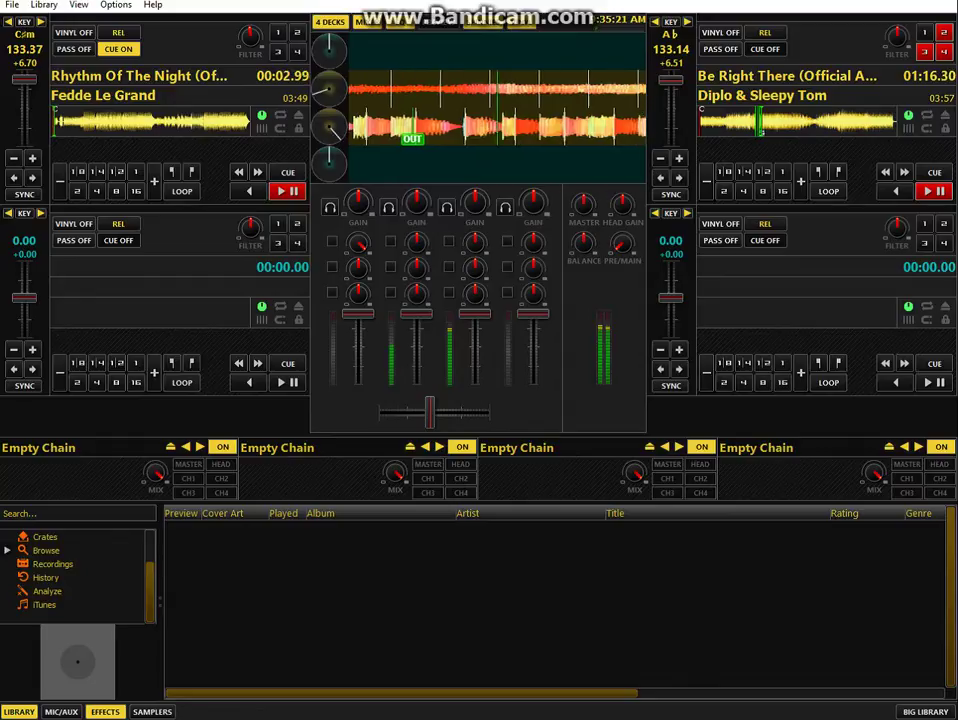
Skip slightly ahead in the Deck 1 track and sync its tempo to Deck 2 at 133.14 BPM.
left_click(62, 121)
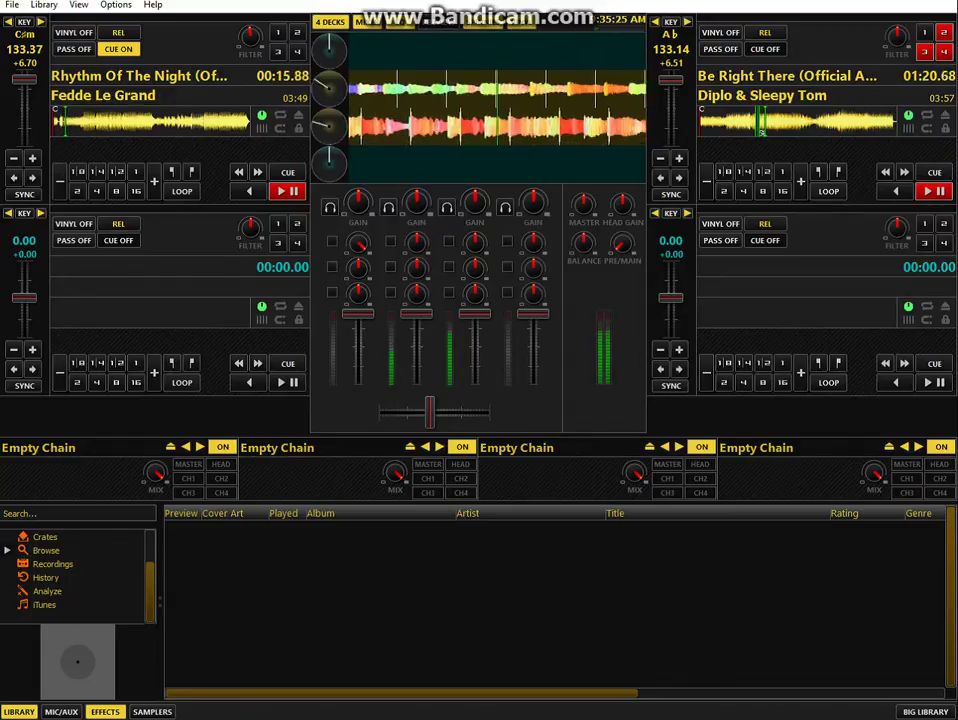
key("1")
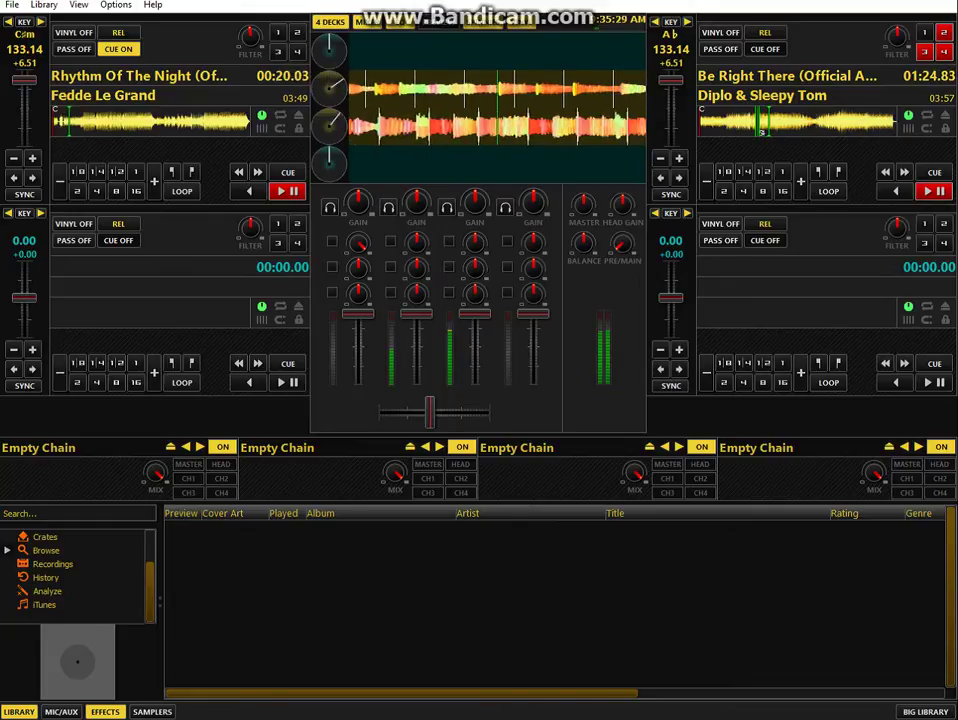
Complete the transition to Rhythm Of The Night by moving the crossfader fully to Deck 1.
key("g")
key("g")
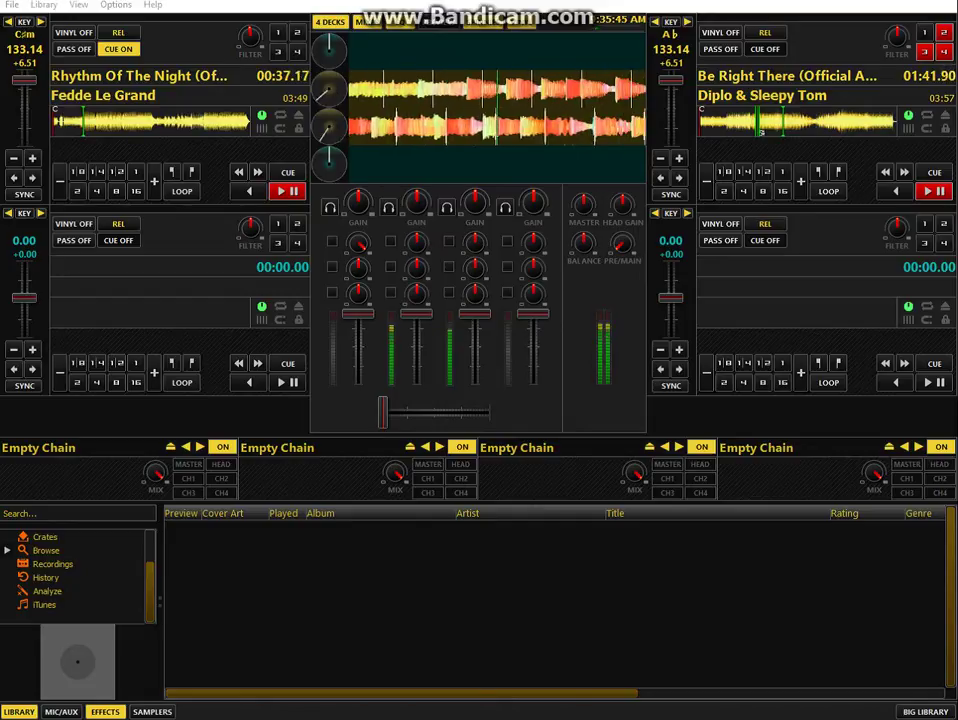
Search the Downloads folder for "bl" and load Black Beatles onto Deck 2, replacing the playing track.
left_click(12, 5)
left_click(64, 39)
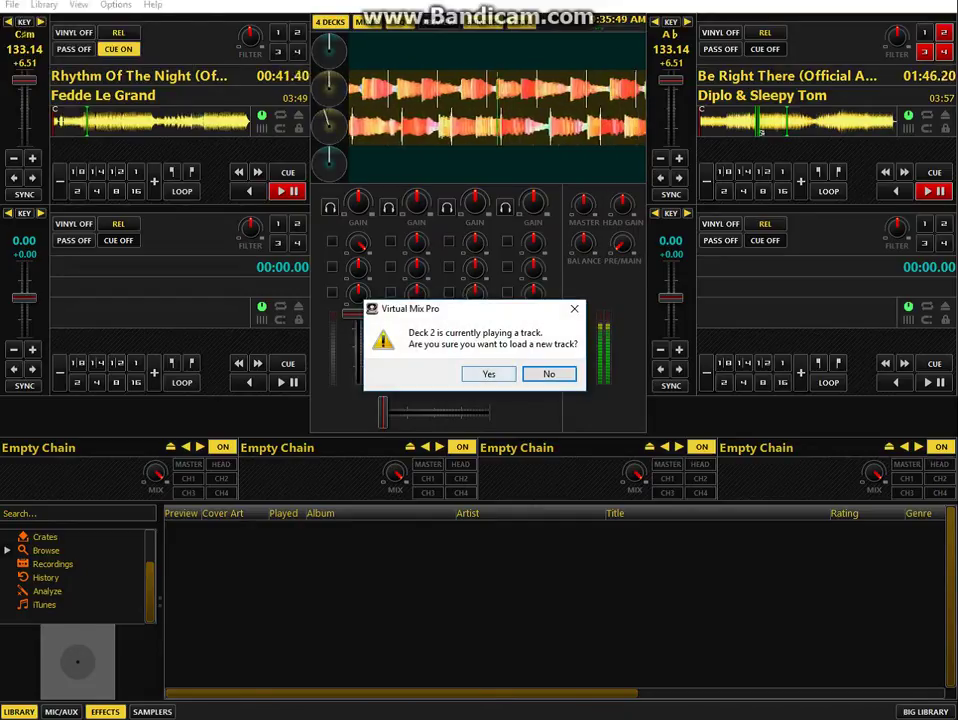
key("y")
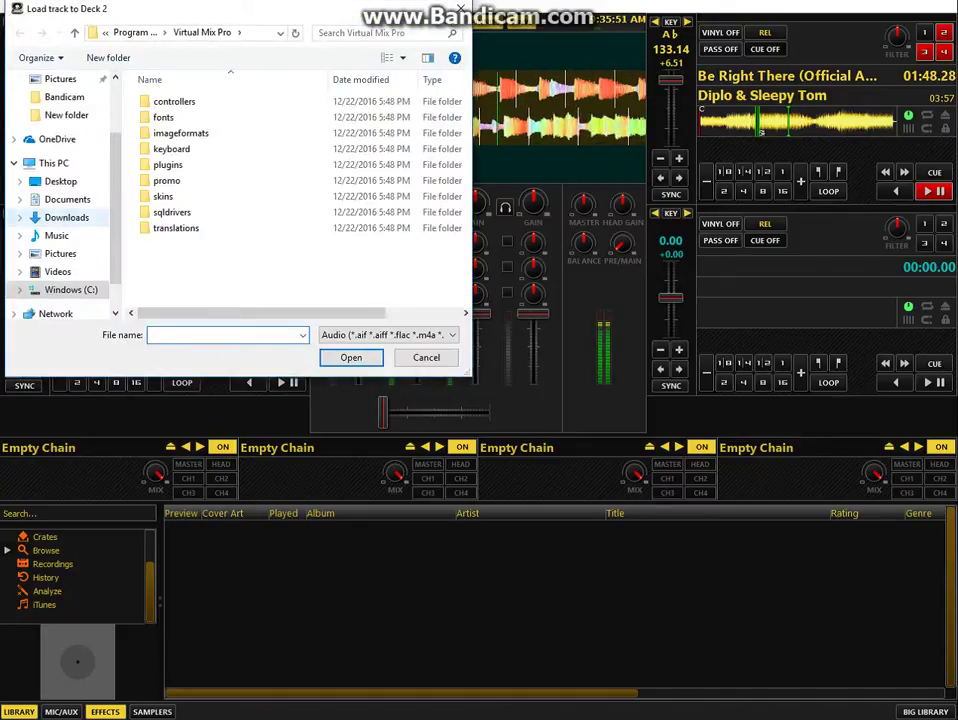
left_click(67, 217)
left_click(370, 33)
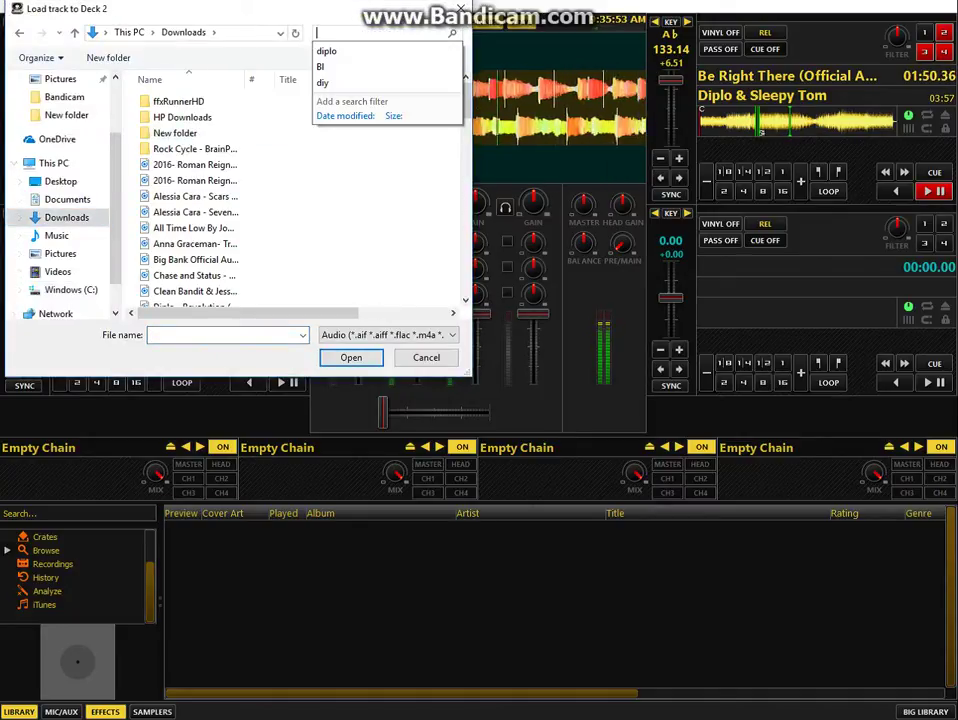
type("bl")
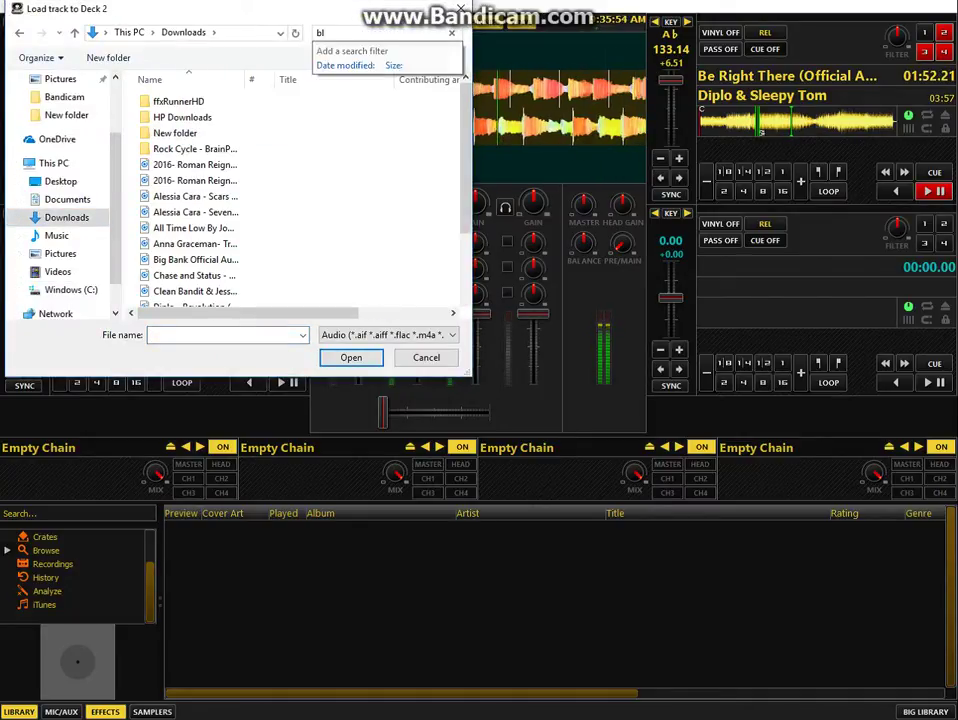
double_click(248, 92)
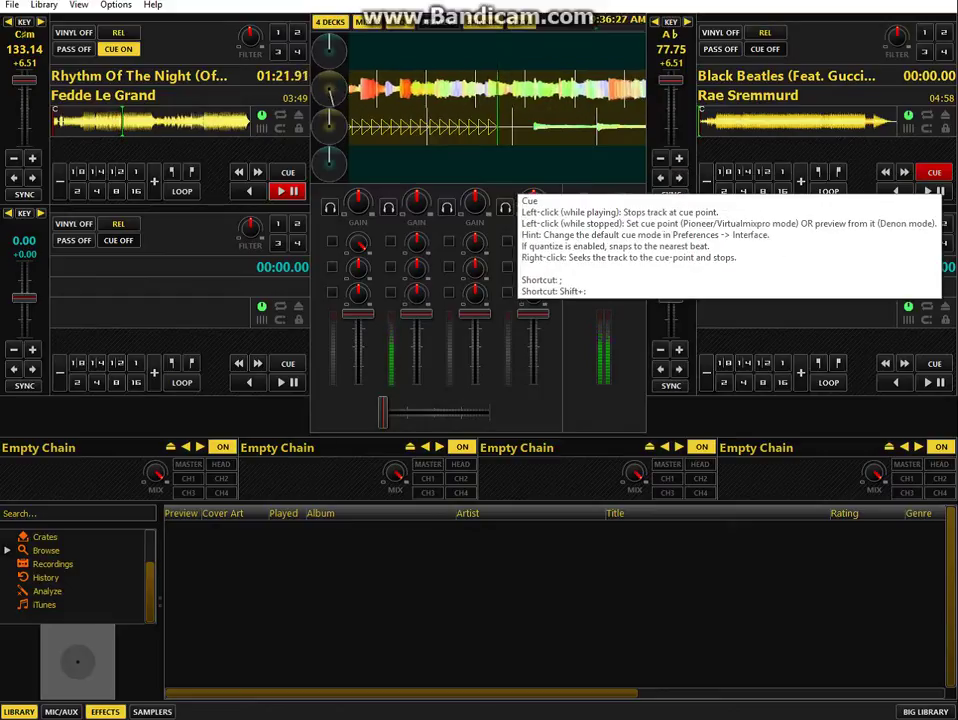
Crossfade fully to Black Beatles playing on Deck 2 and raise its tempo to +8.00.
left_click(926, 190)
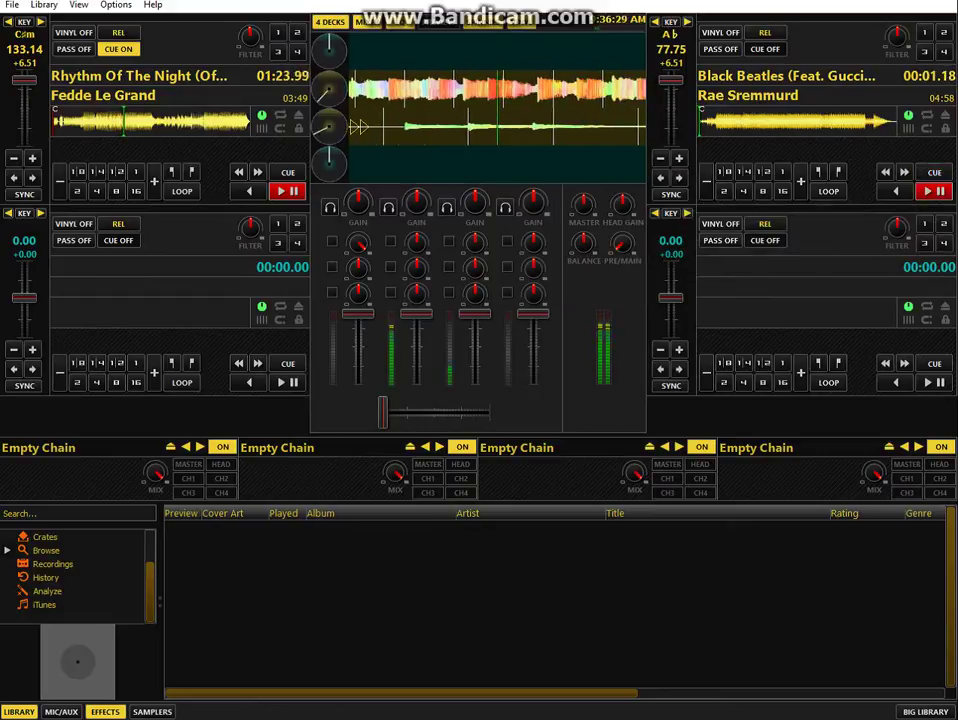
left_click_drag(383, 412, 487, 412)
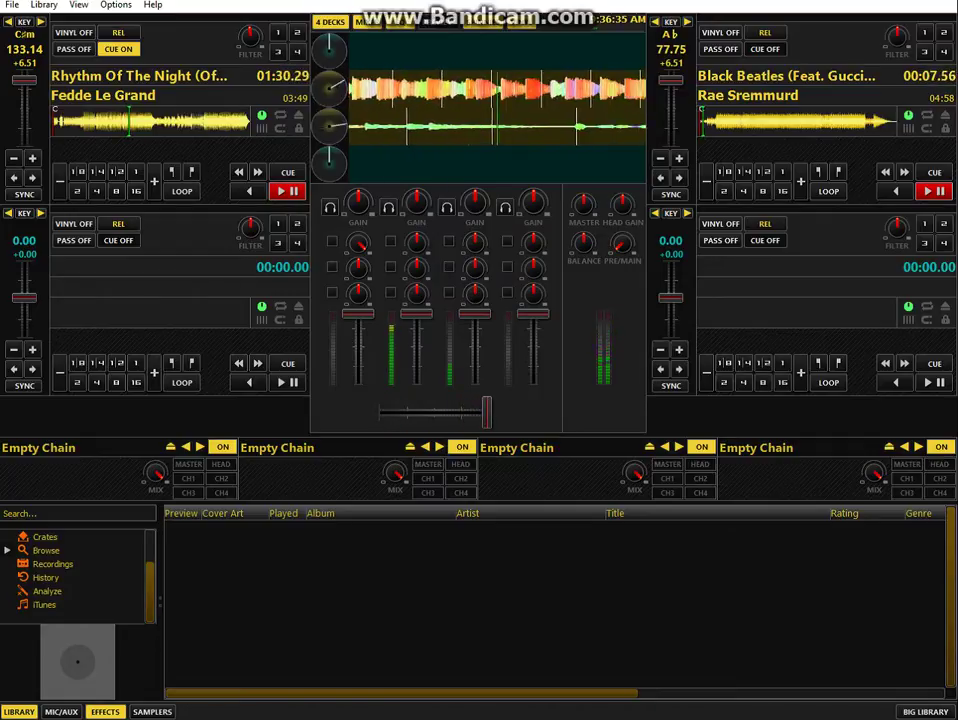
left_click_drag(671, 81, 686, 62)
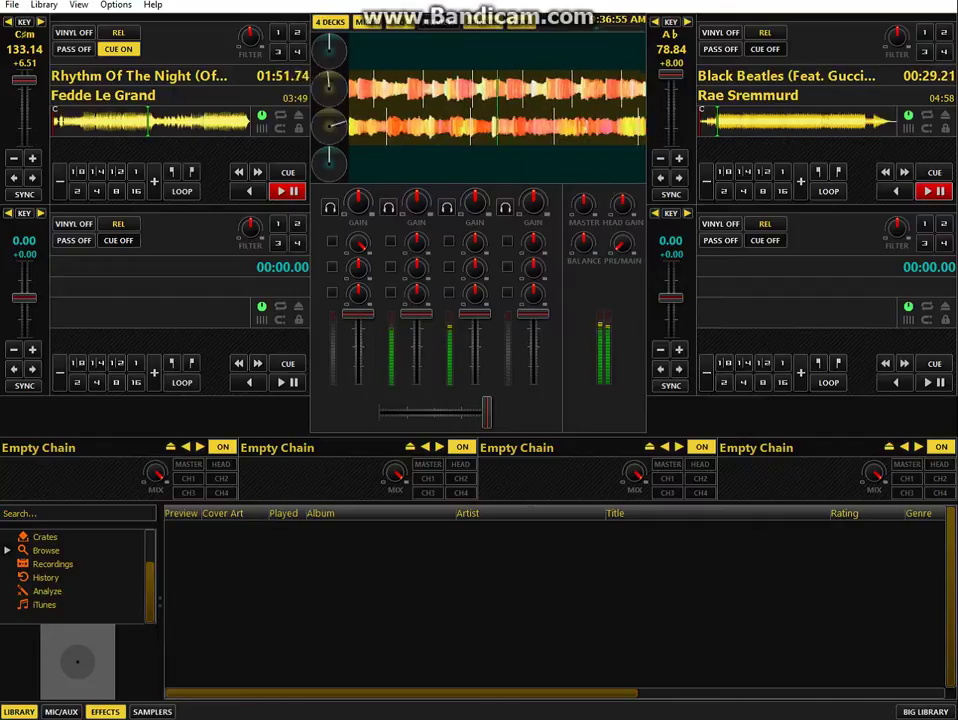
Load the Dj Snake track The Half from the Downloads folder onto Deck 1, replacing the playing track.
left_click(12, 5)
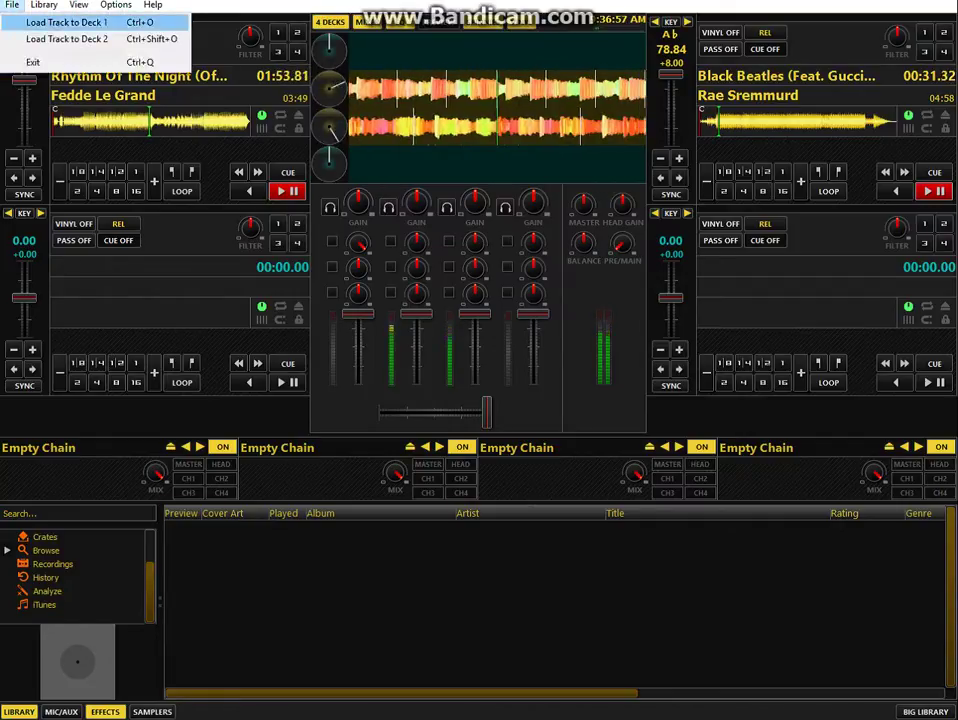
key("Return")
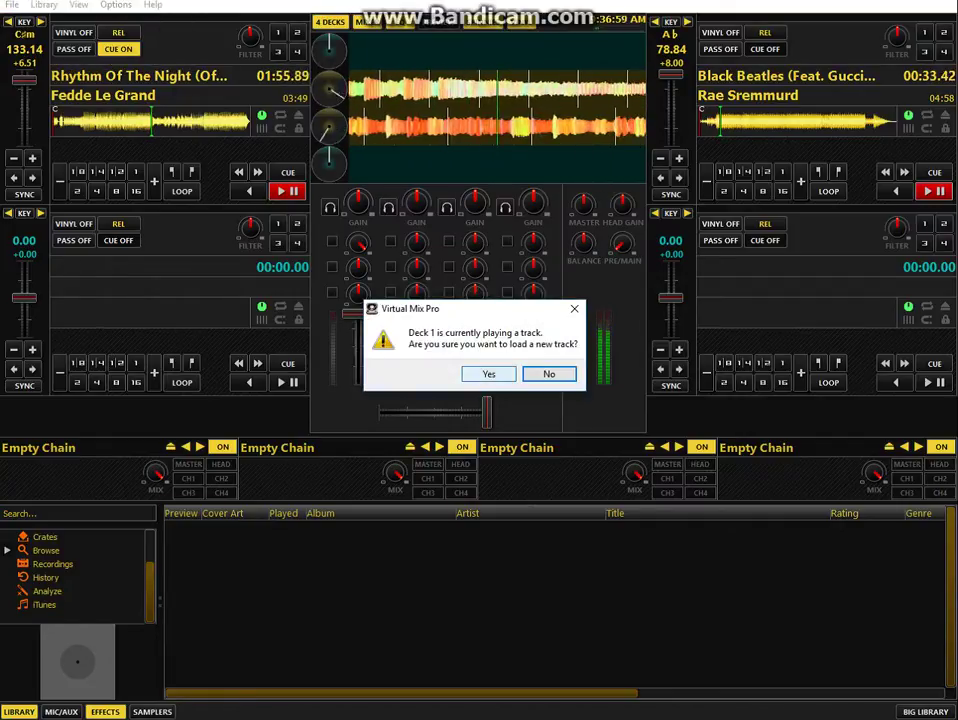
key("Return")
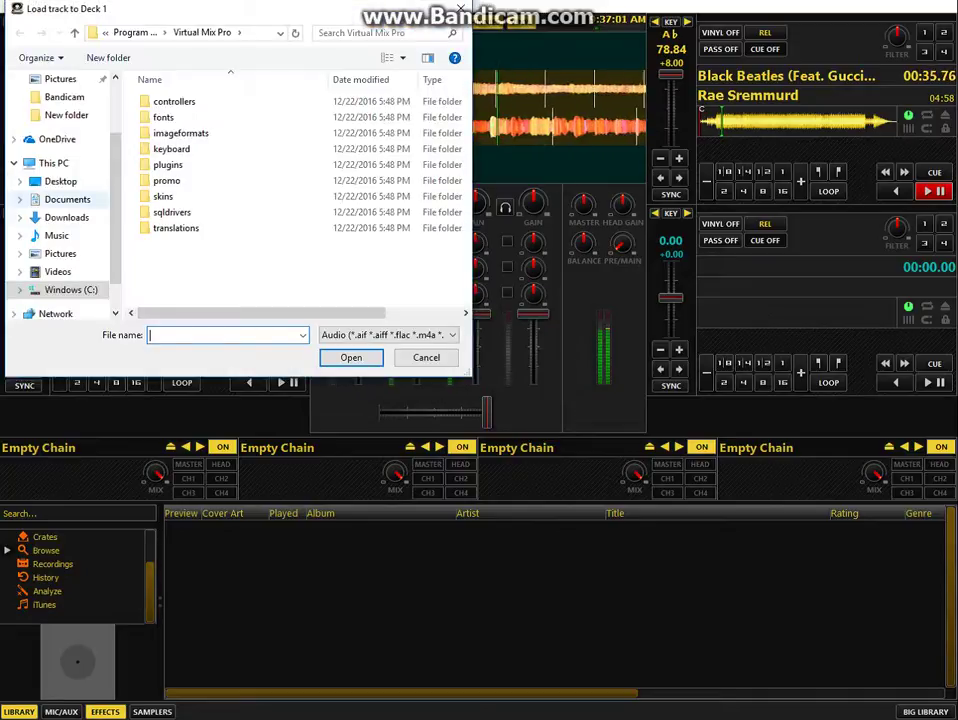
left_click(66, 217)
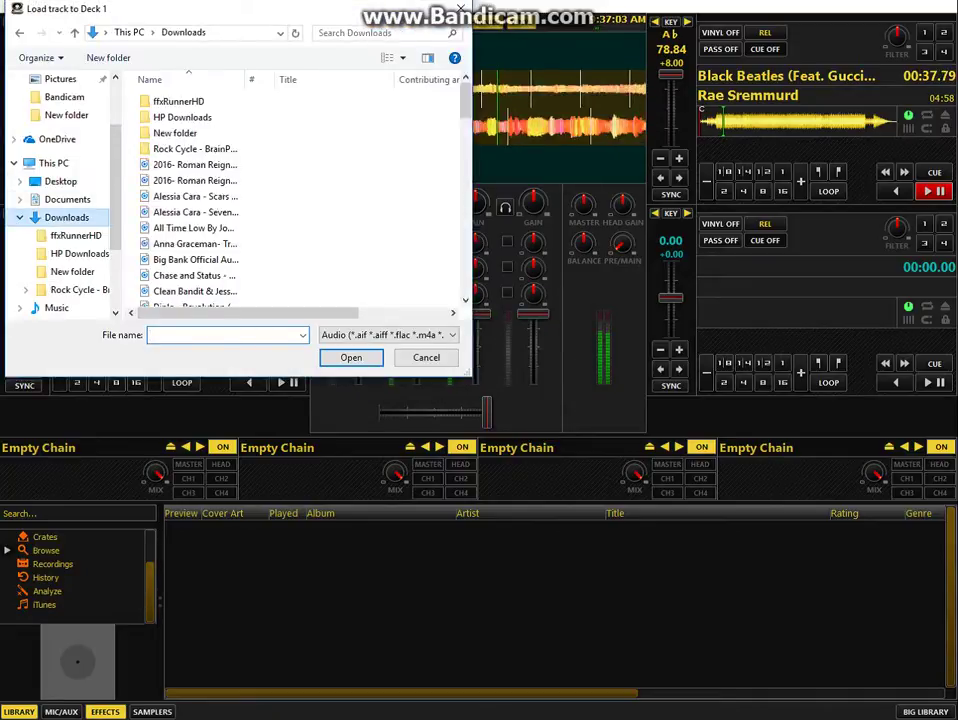
scroll(290, 200, "down", 2)
scroll(195, 155, "down", 2)
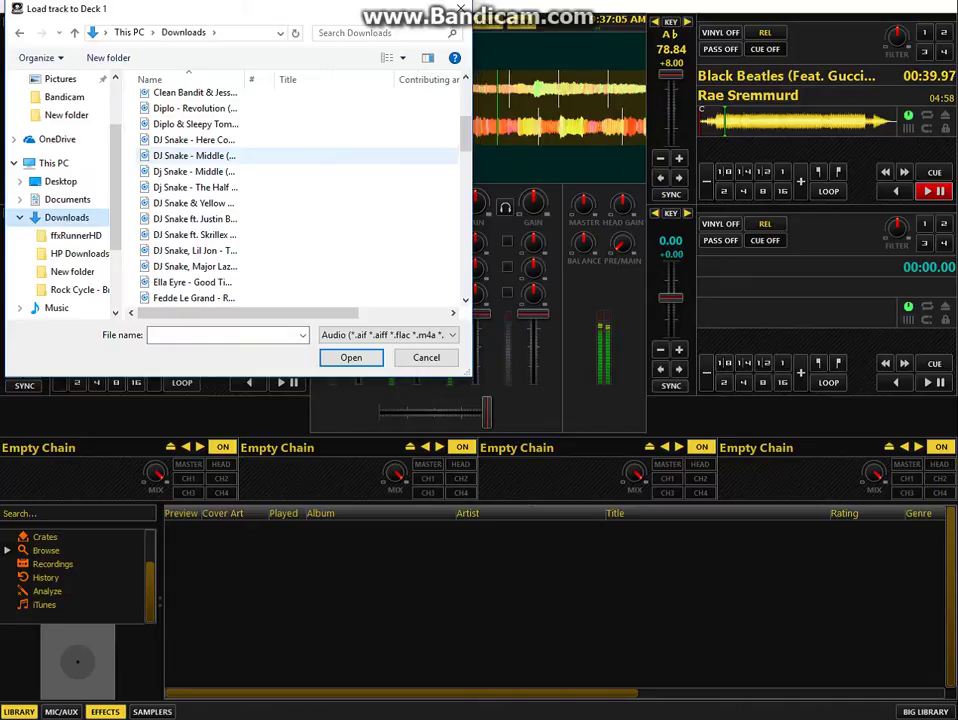
scroll(230, 160, "down", 2)
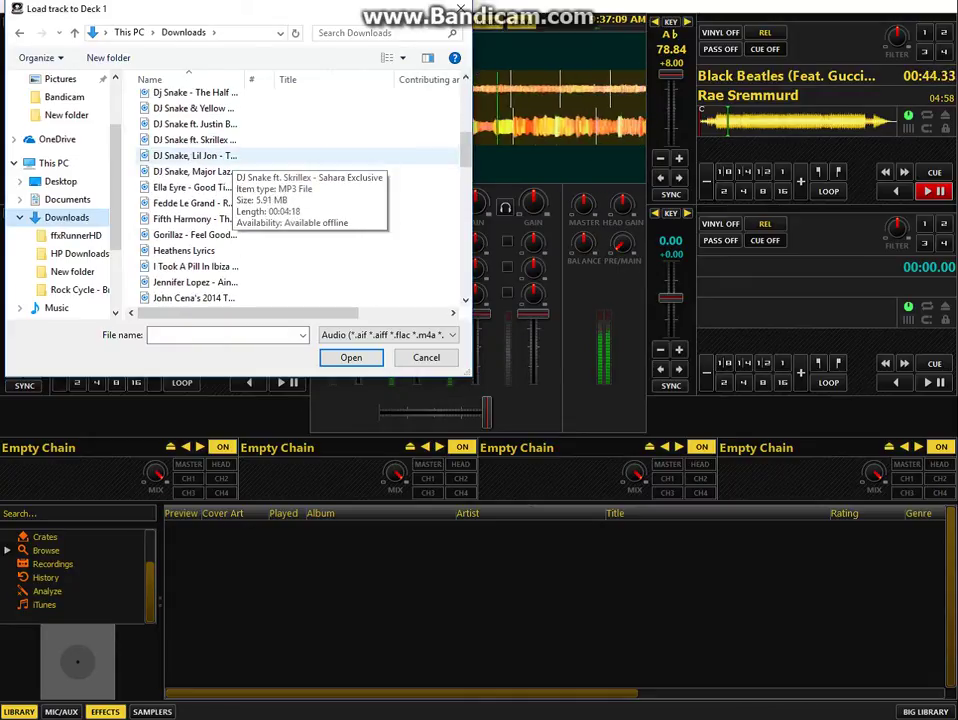
scroll(300, 190, "down", 1)
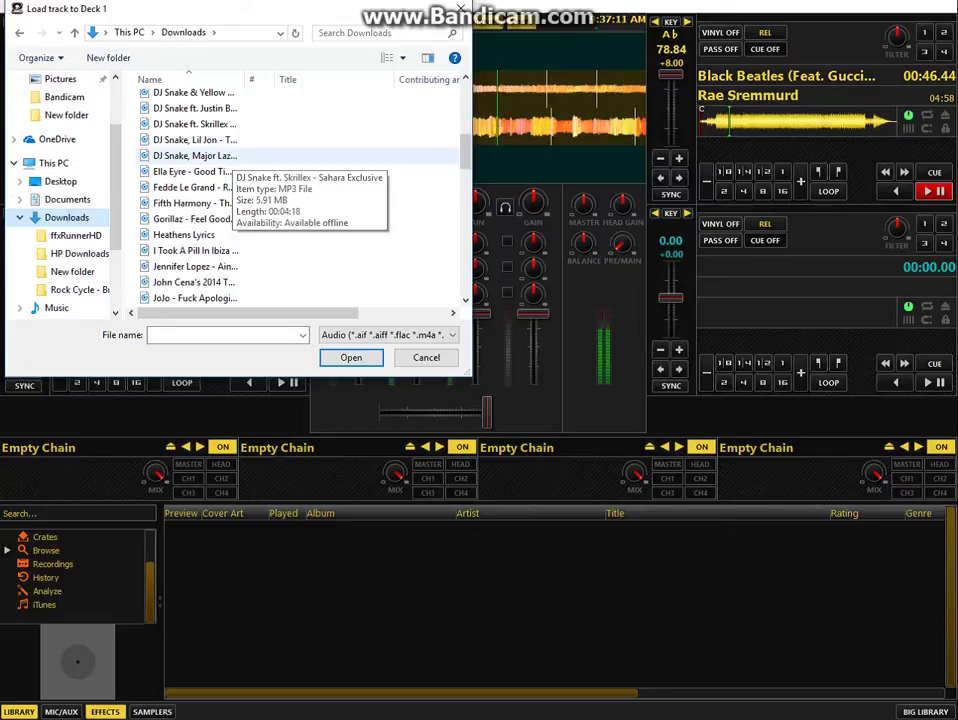
scroll(225, 160, "down", 1)
scroll(200, 150, "up", 4)
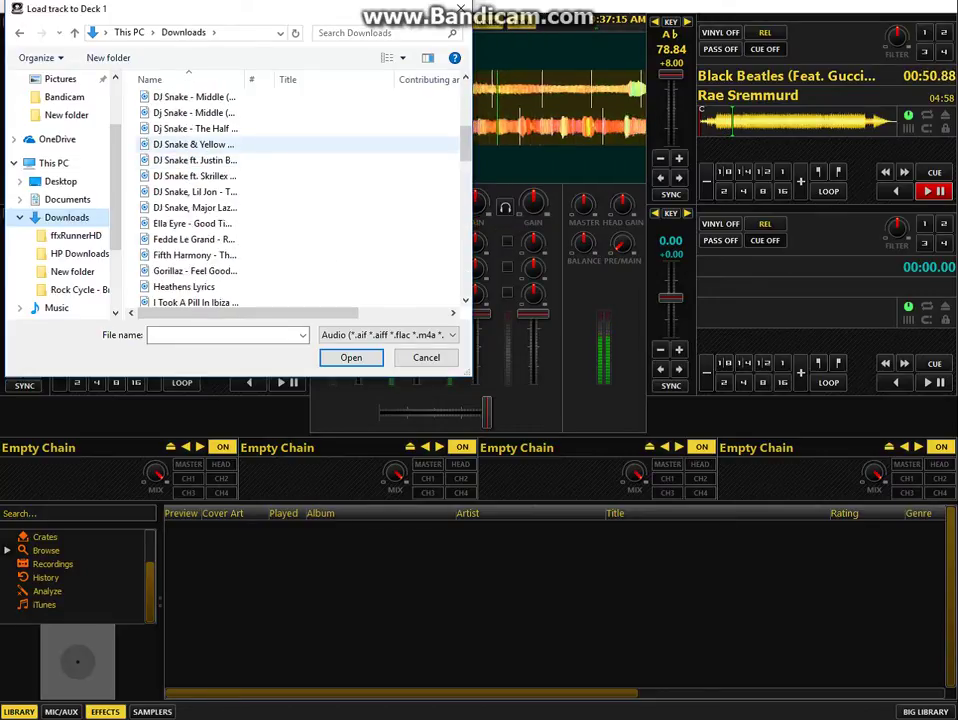
double_click(195, 128)
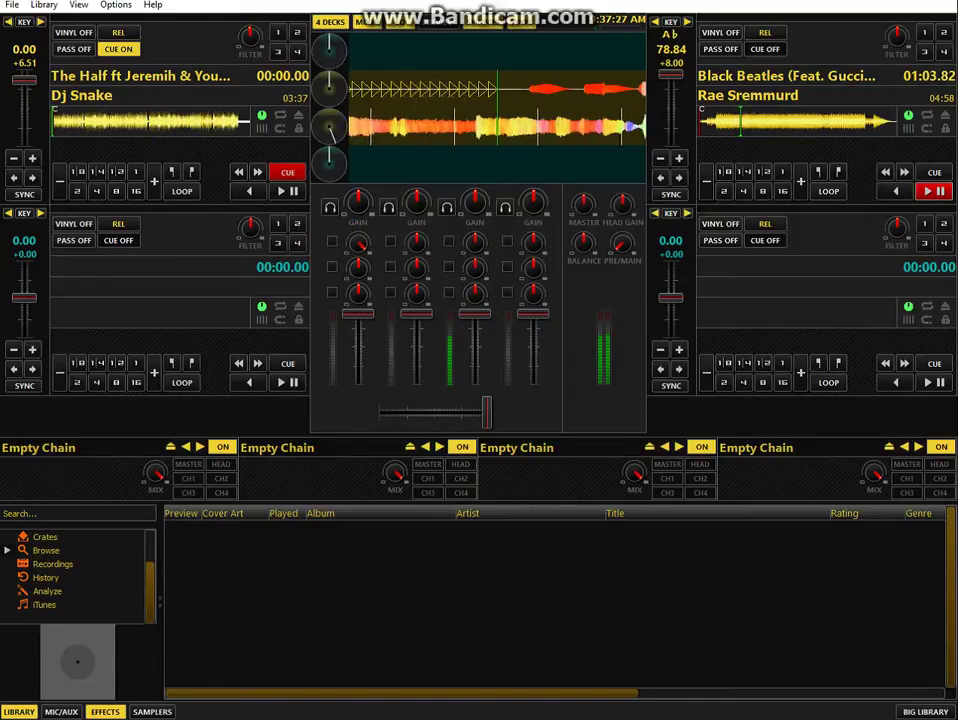
Start The Half playing on Deck 1 and bring the crossfader to the centre to blend it with Black Beatles.
key("d")
key("g")
key("g")
key("g")
key("g")
key("g")
key("g")
key("g")
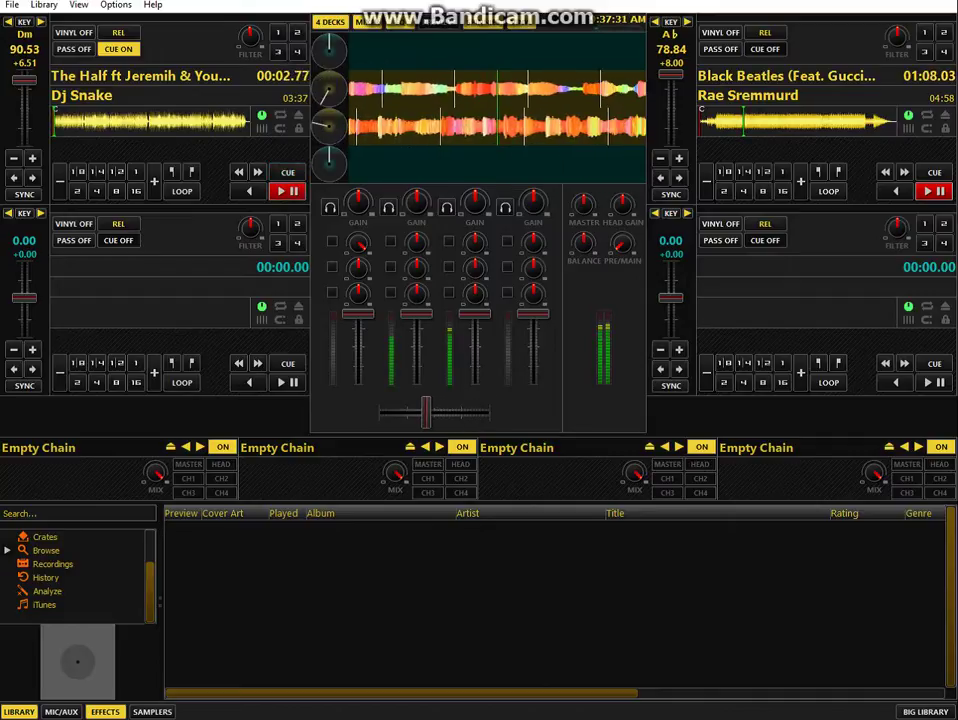
Sync Deck 1's tempo to Deck 2 and move the crossfader fully to The Half on Deck 1.
key("1")
key("g")
key("g")
key("g")
key("g")
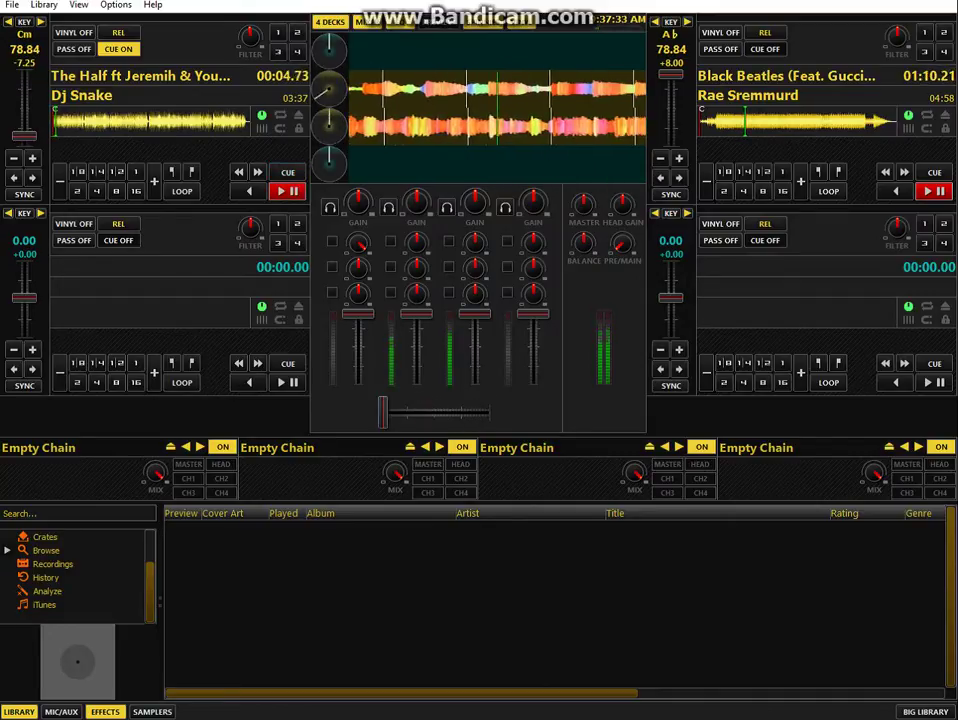
Raise the tempo of The Half on Deck 1 to +8.00.
key("Up")
key("Up")
key("Up")
key("Up")
key("Up")
key("Up")
key("Up")
key("Up")
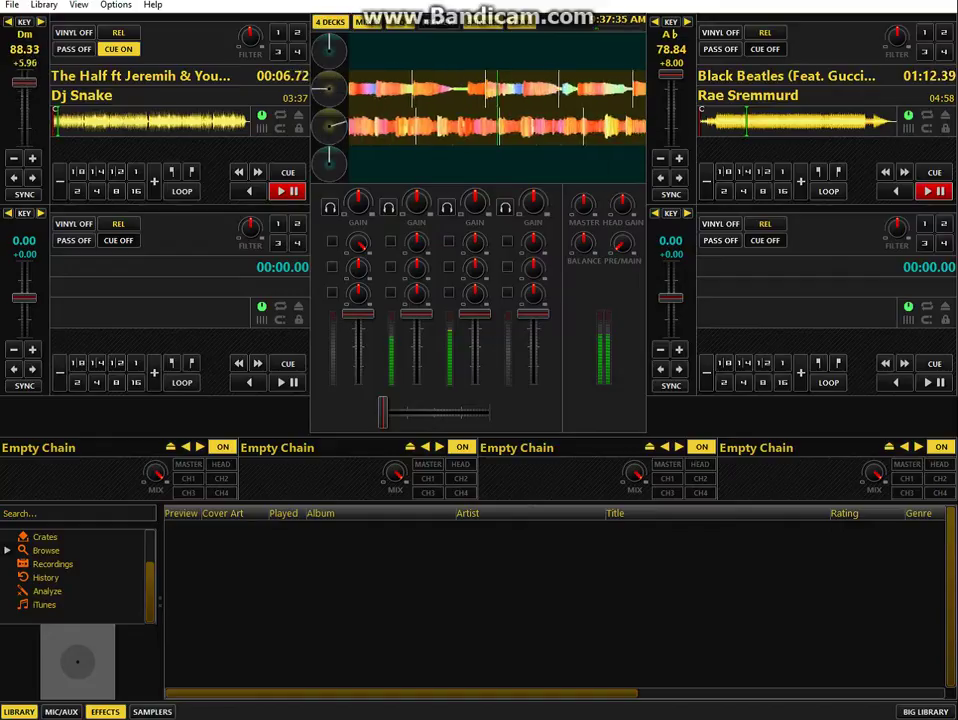
key("Up")
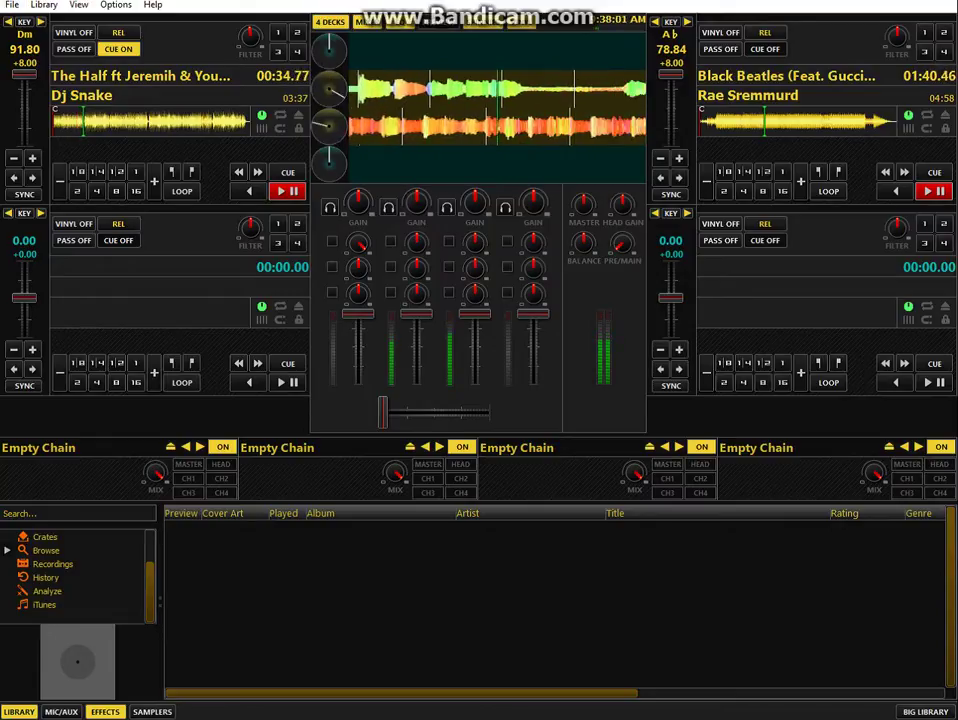
Set hotcues 1 and 2 in The Half on Deck 1, jump back to the first, and clear hotcue 2.
left_click(278, 32)
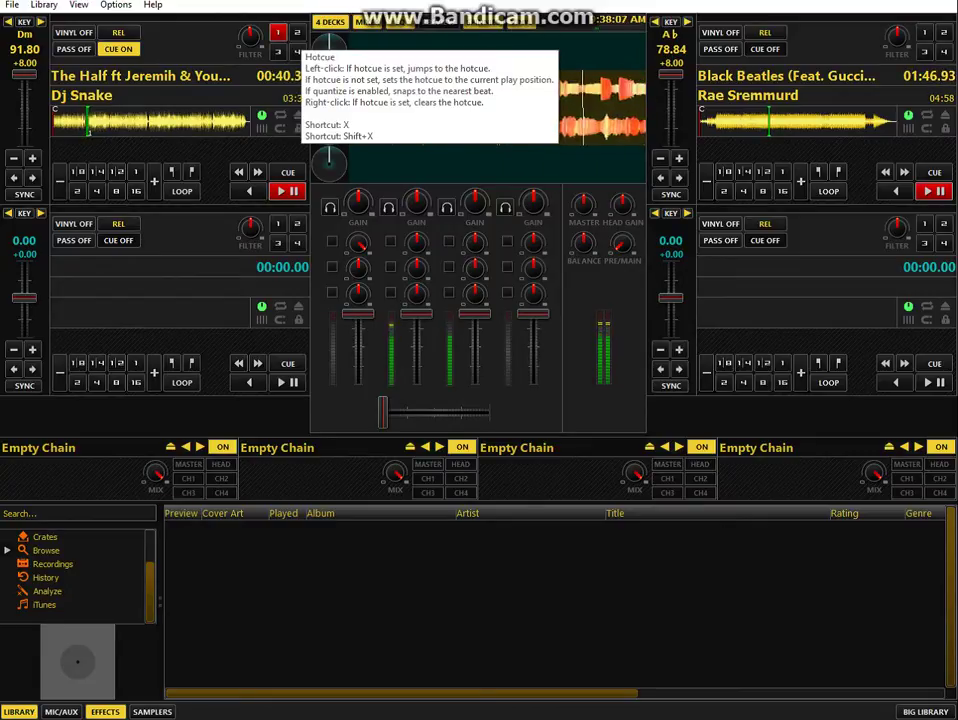
left_click(296, 32)
left_click(296, 32)
key("1")
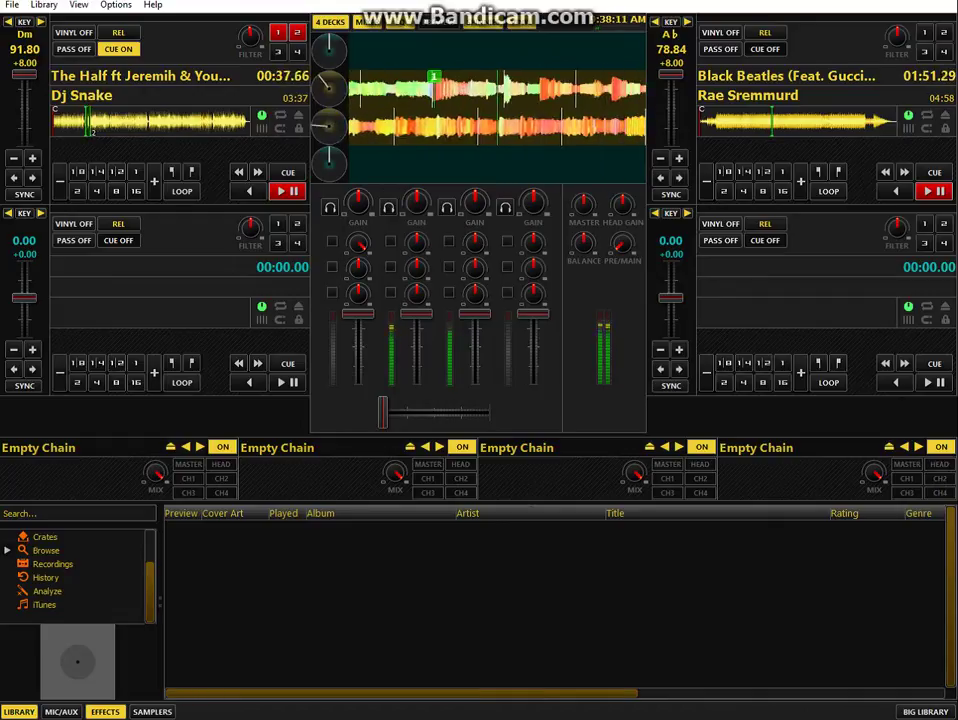
right_click(297, 32)
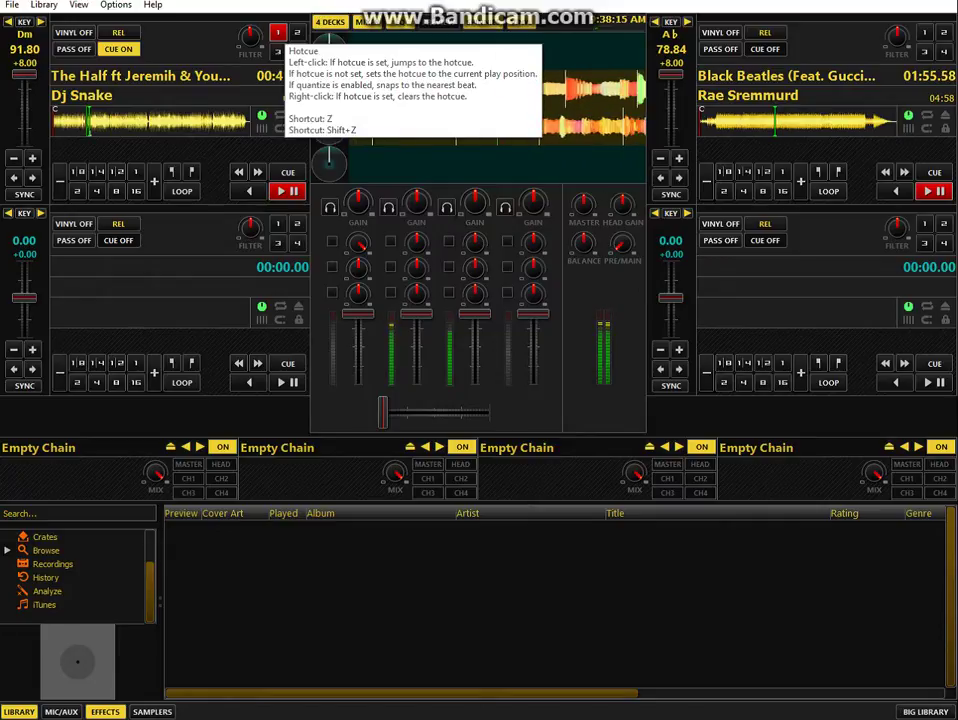
Repeat the section of The Half by jumping Deck 1 back to hotcue 1 several times.
left_click(278, 33)
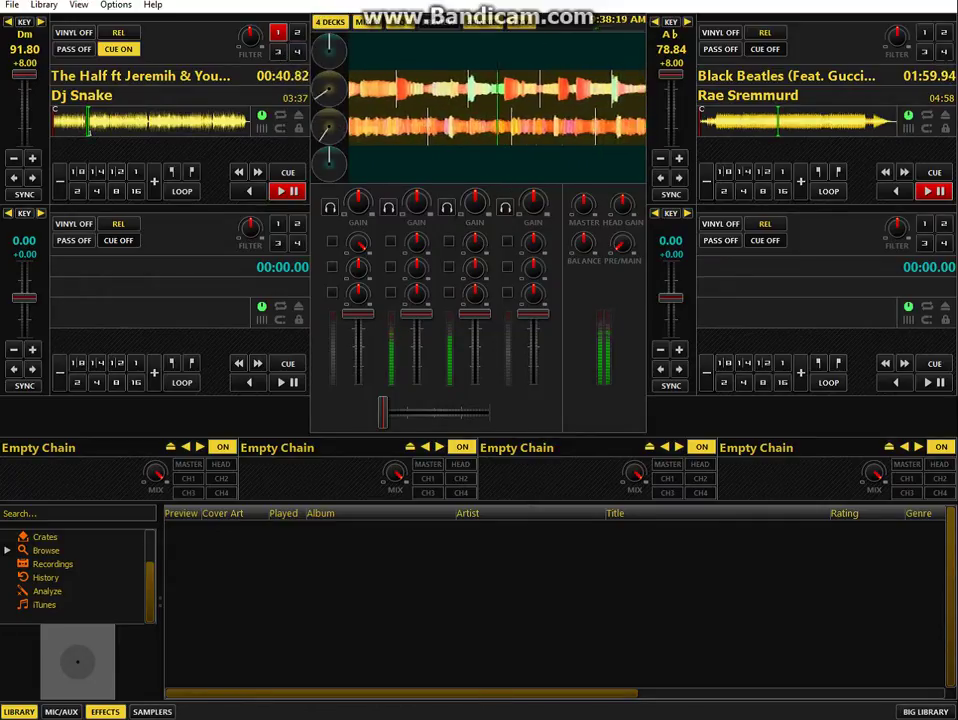
left_click(278, 33)
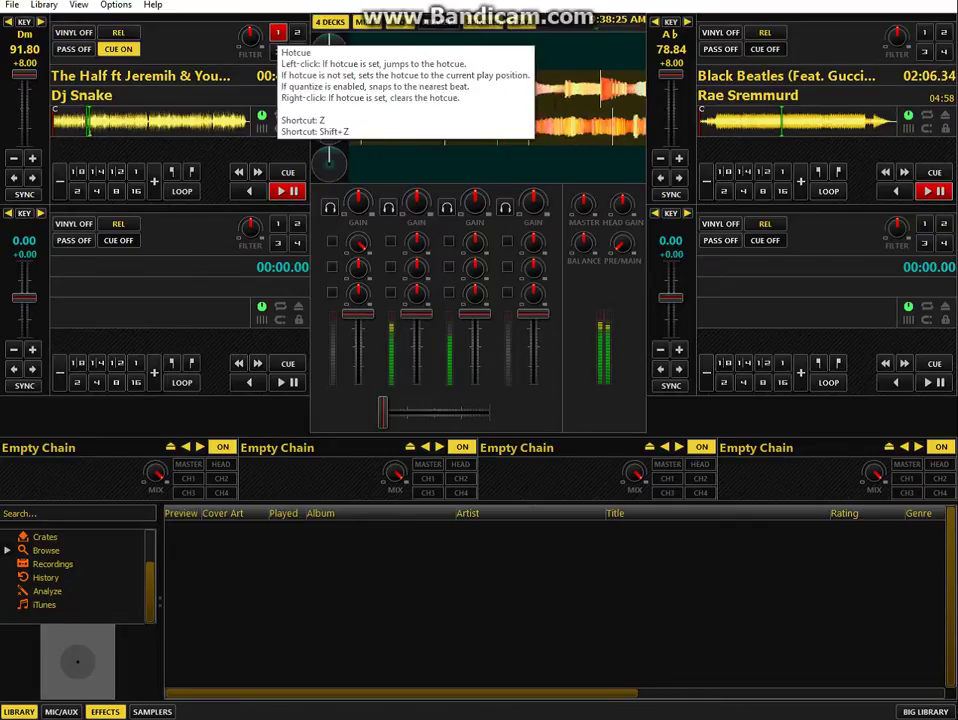
left_click(278, 33)
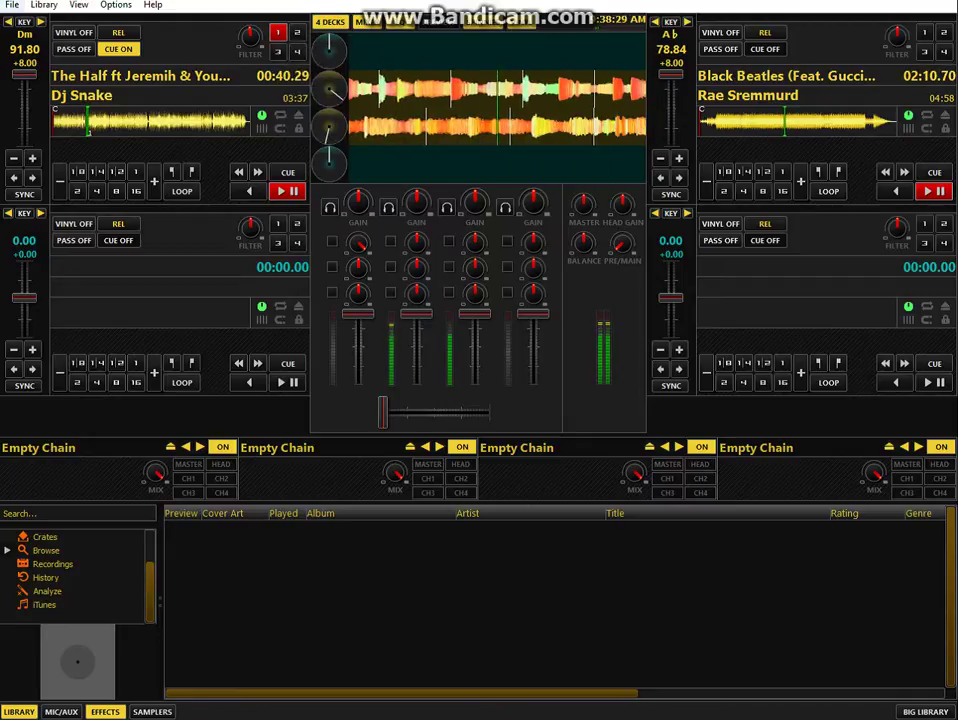
Load Heathens Lyrics from the Downloads folder onto Deck 2, replacing the playing Black Beatles track.
left_click(12, 5)
left_click(67, 39)
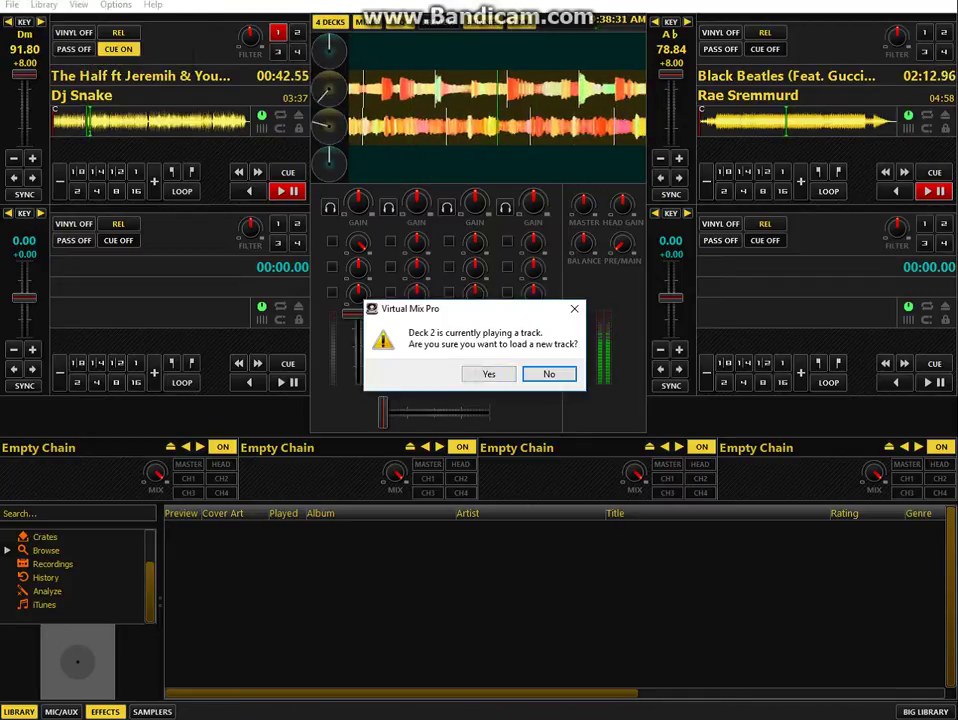
left_click(488, 374)
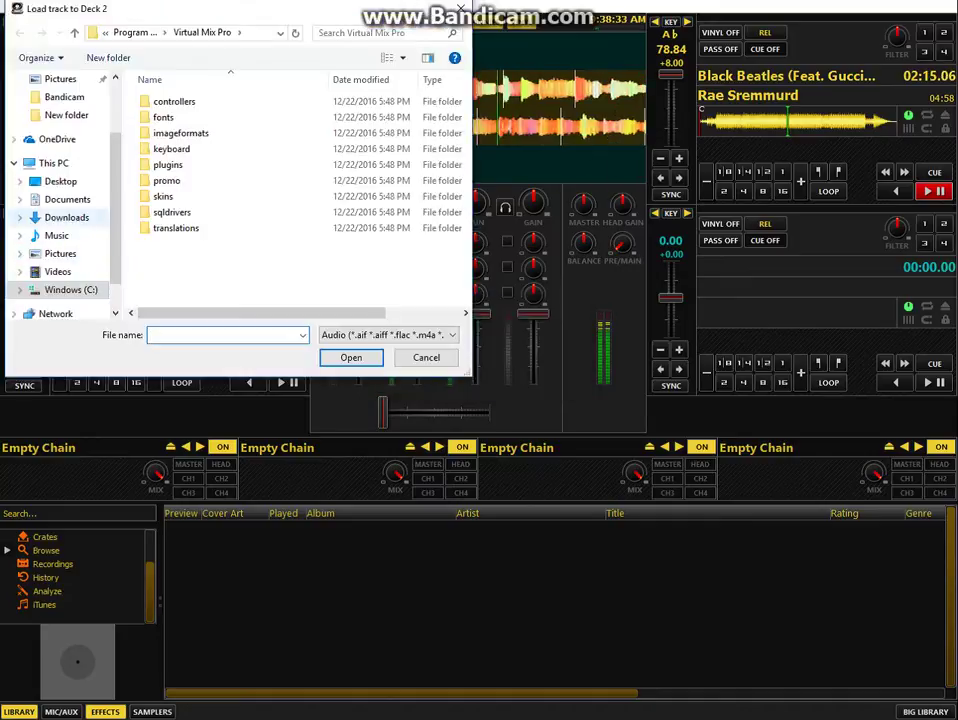
left_click(66, 217)
scroll(290, 190, "down", 6)
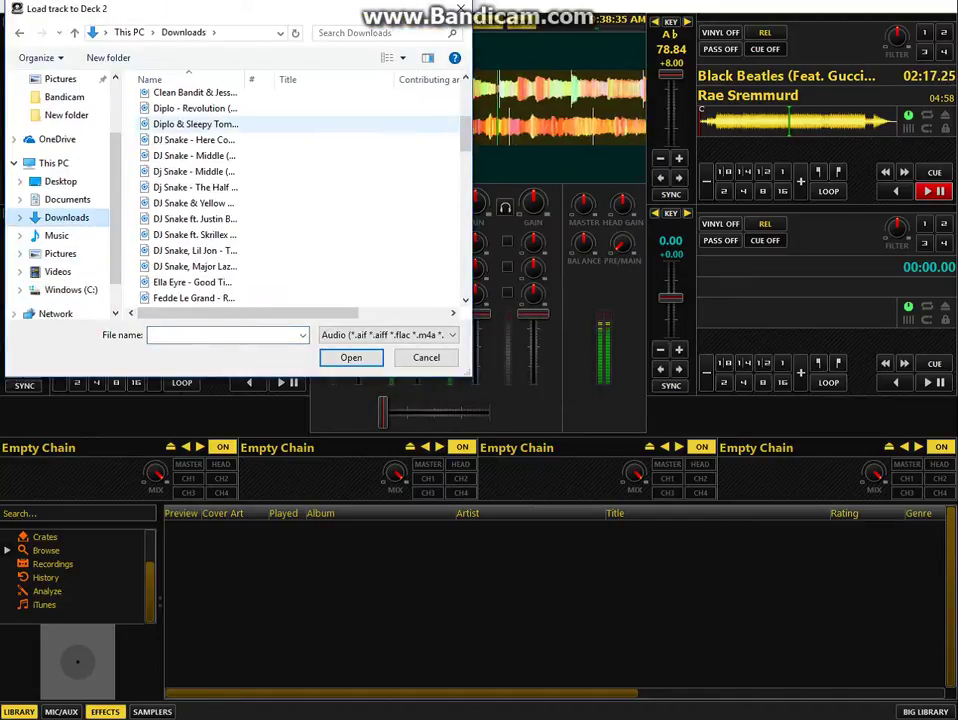
scroll(195, 130, "down", 3)
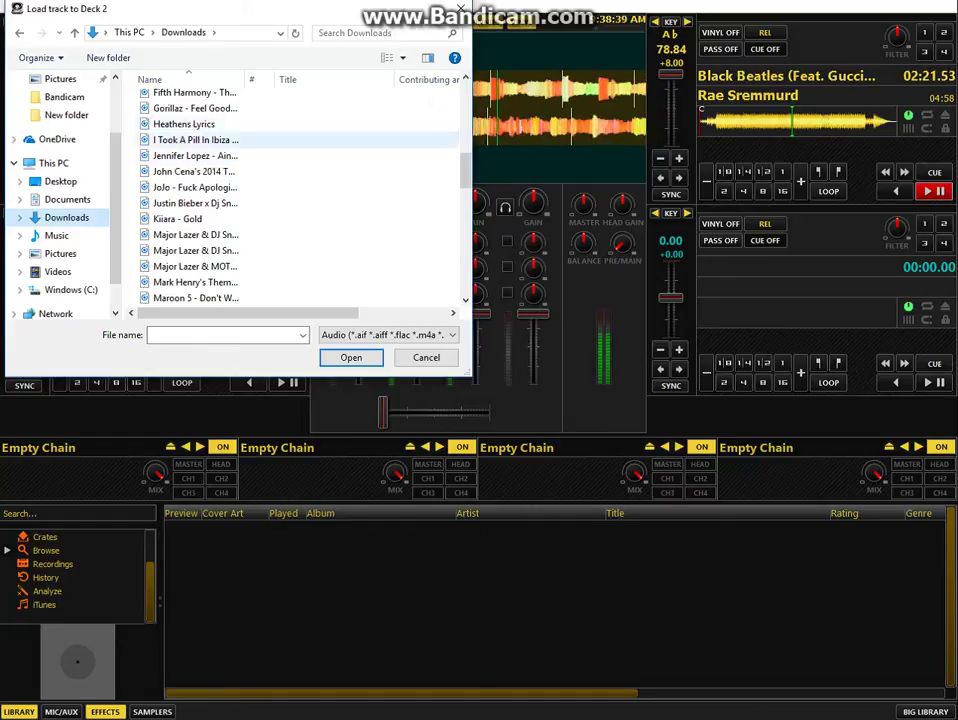
double_click(184, 124)
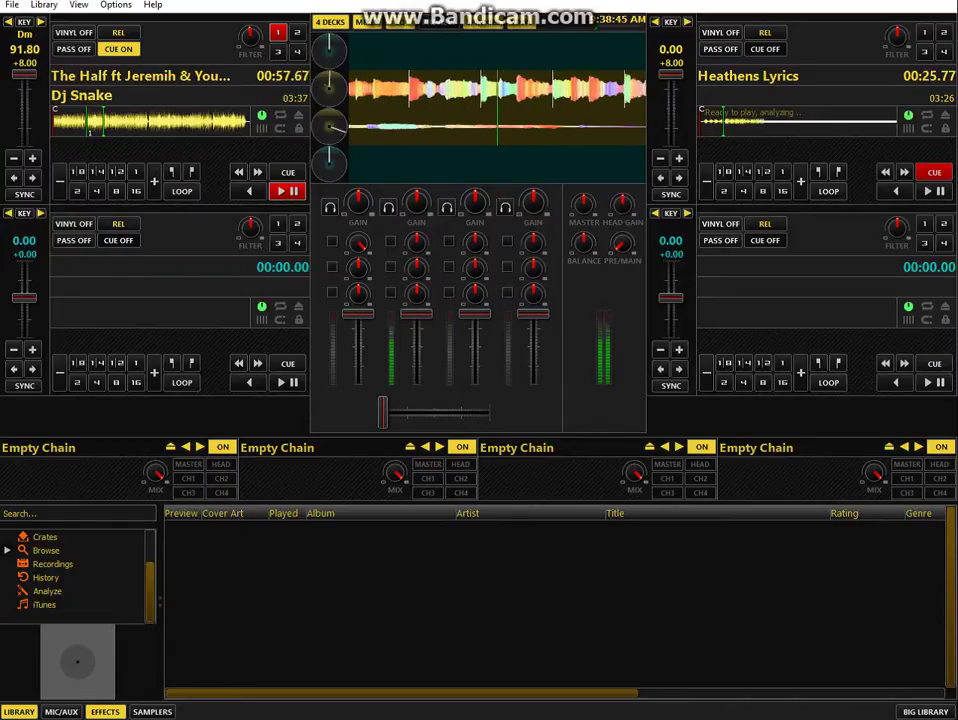
Start Heathens Lyrics on Deck 2 and move the crossfader fully to Deck 2.
key("l")
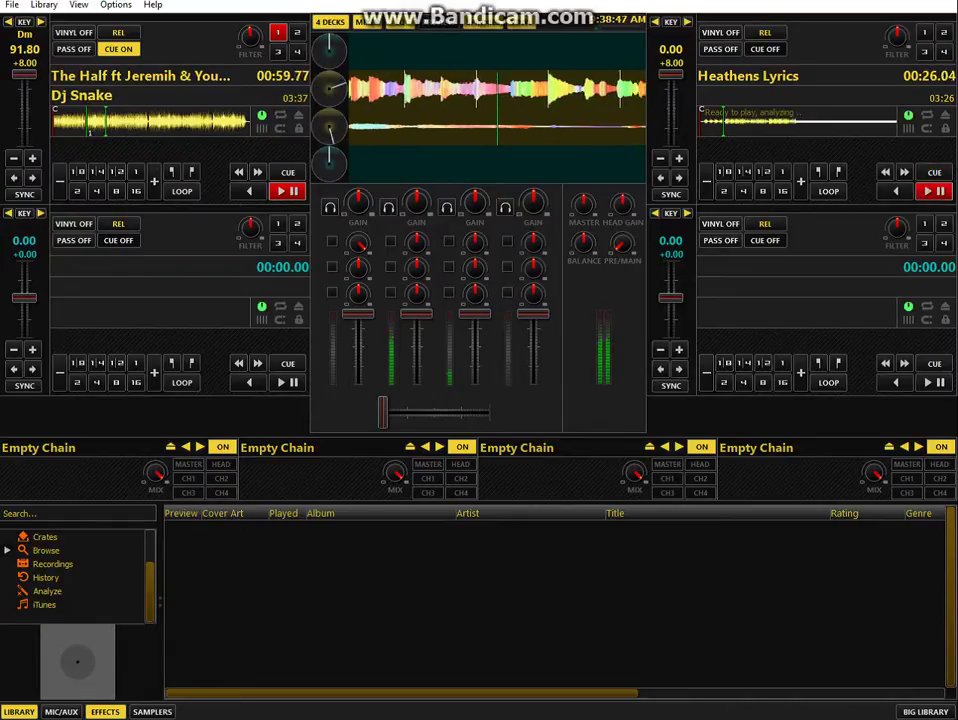
left_click_drag(382, 412, 473, 412)
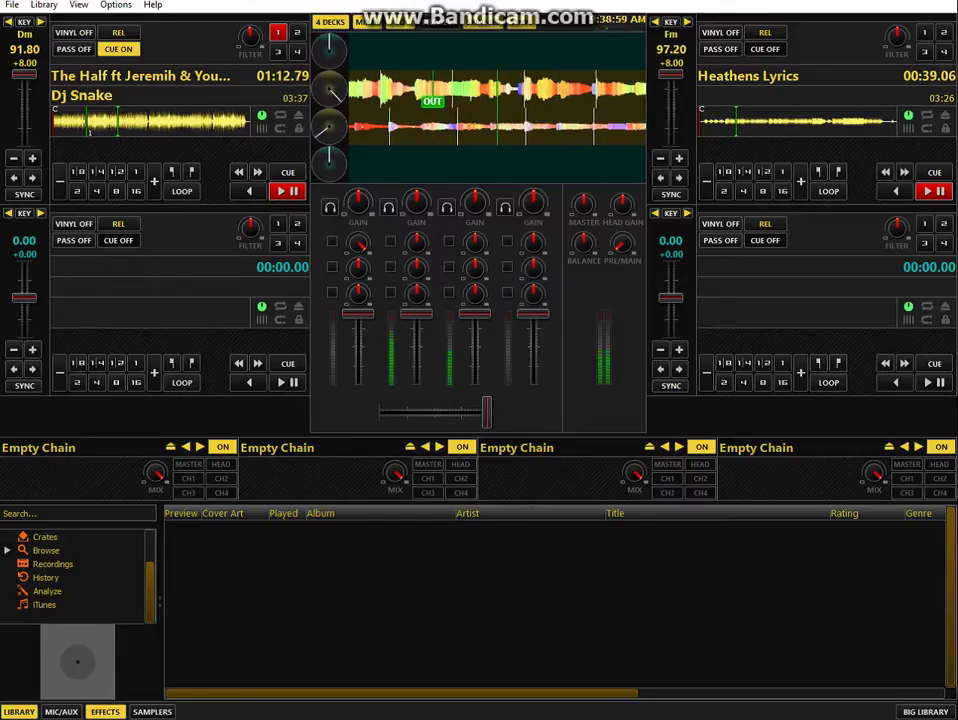
Load the Justin Bieber x Dj Snake mashup Love Yourself x Middle from the Downloads folder onto Deck 1, replacing the playing track.
left_click(12, 5)
left_click(66, 23)
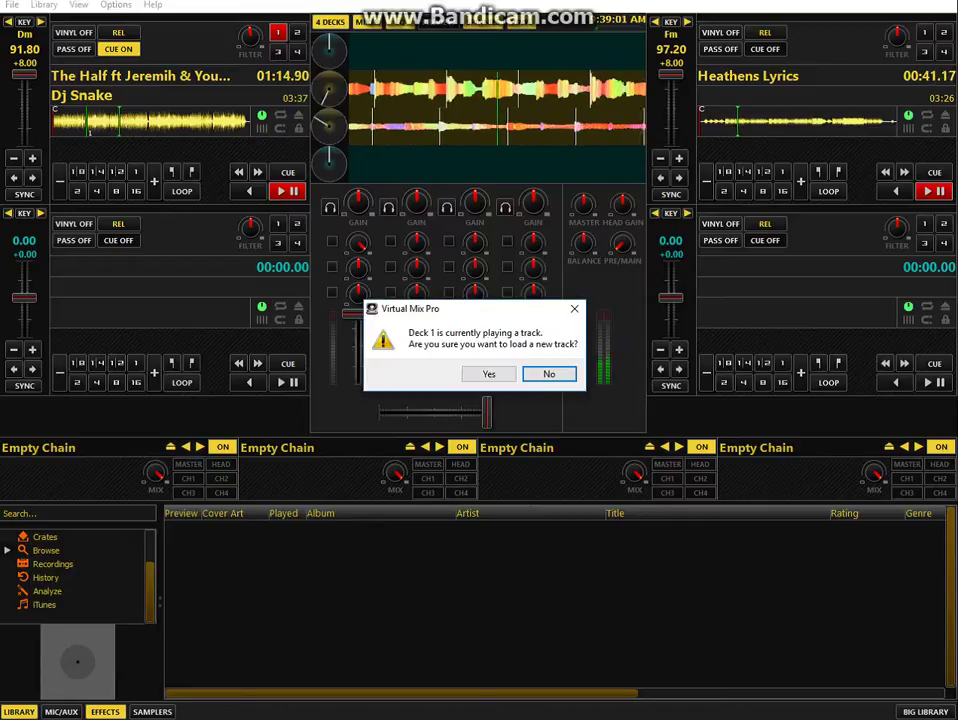
key("Left")
key("Return")
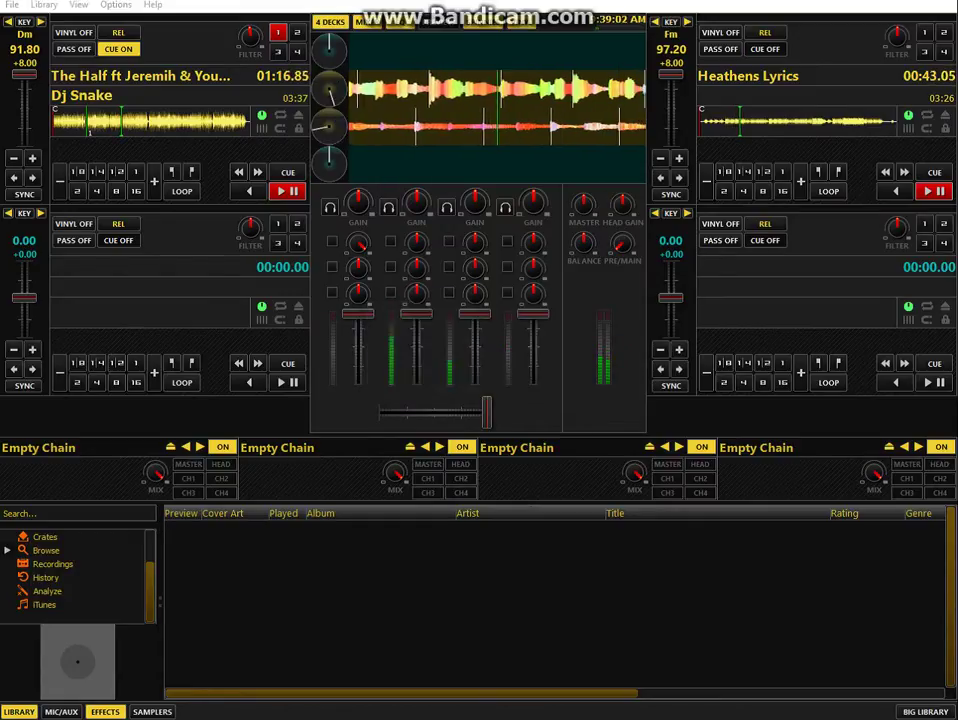
left_click(66, 217)
scroll(200, 205, "down", 2)
scroll(200, 205, "down", 3)
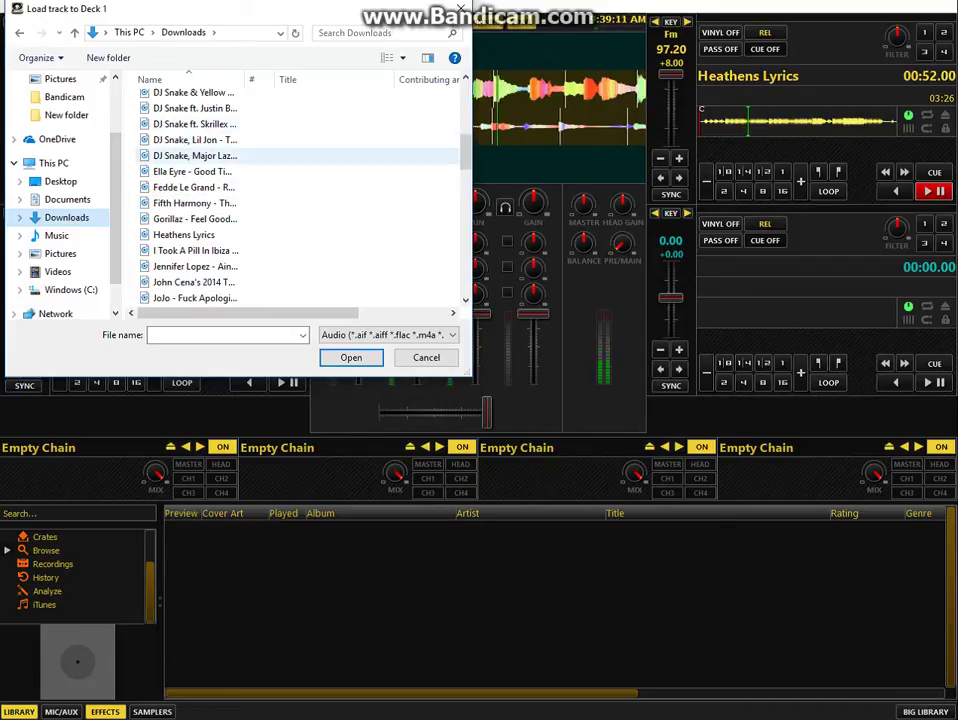
scroll(195, 175, "down", 5)
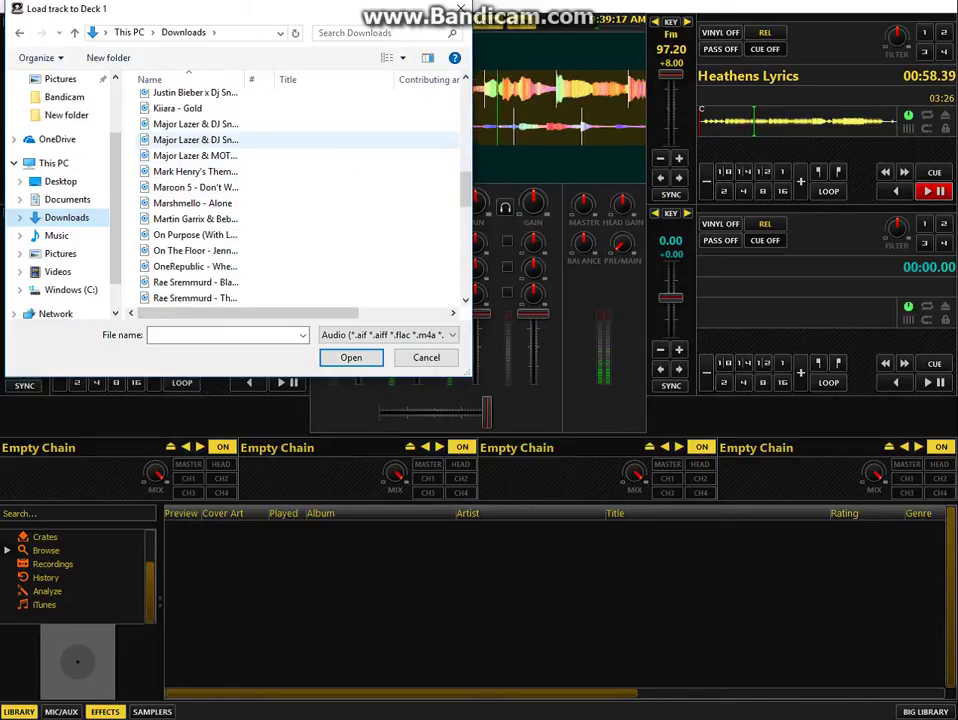
double_click(195, 92)
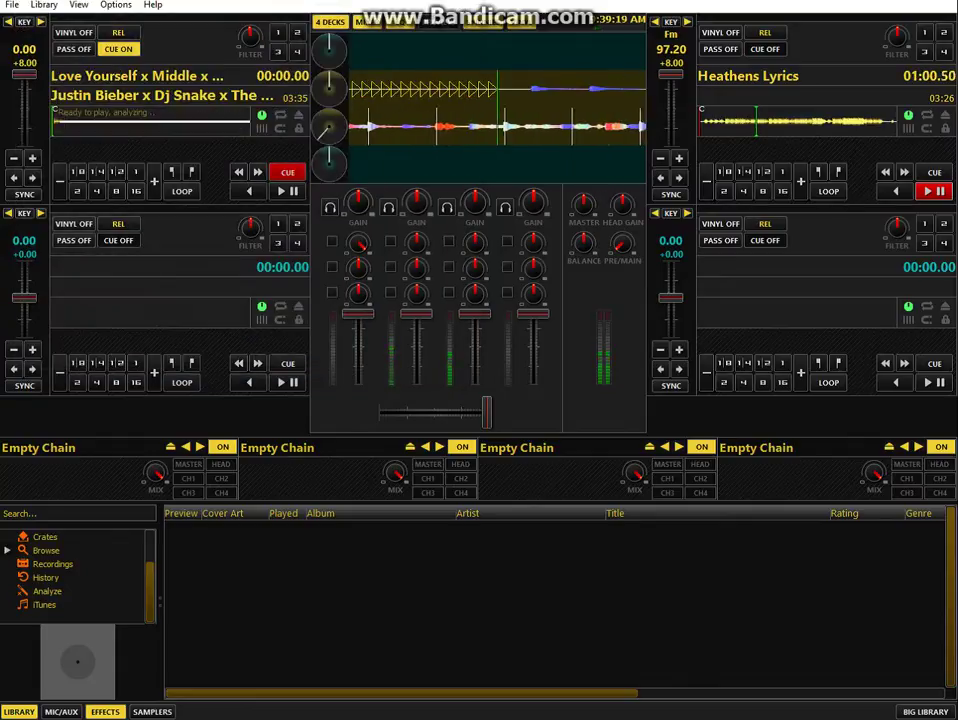
Start the Love Yourself x Middle mashup on Deck 1 and move the crossfader fully to Deck 1.
left_click(288, 191)
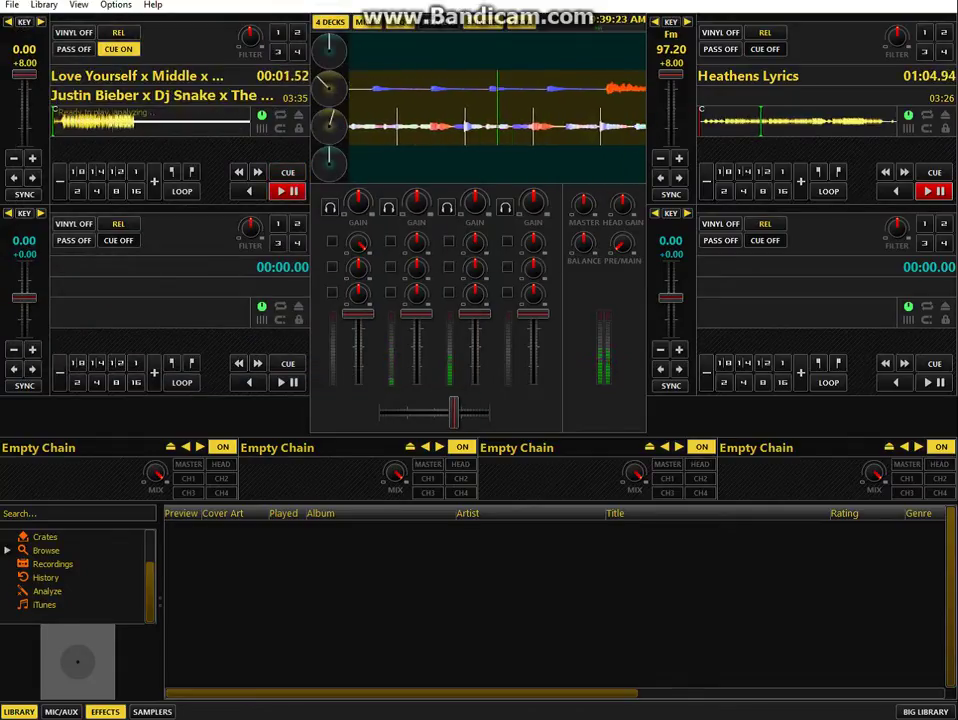
left_click_drag(454, 412, 433, 412)
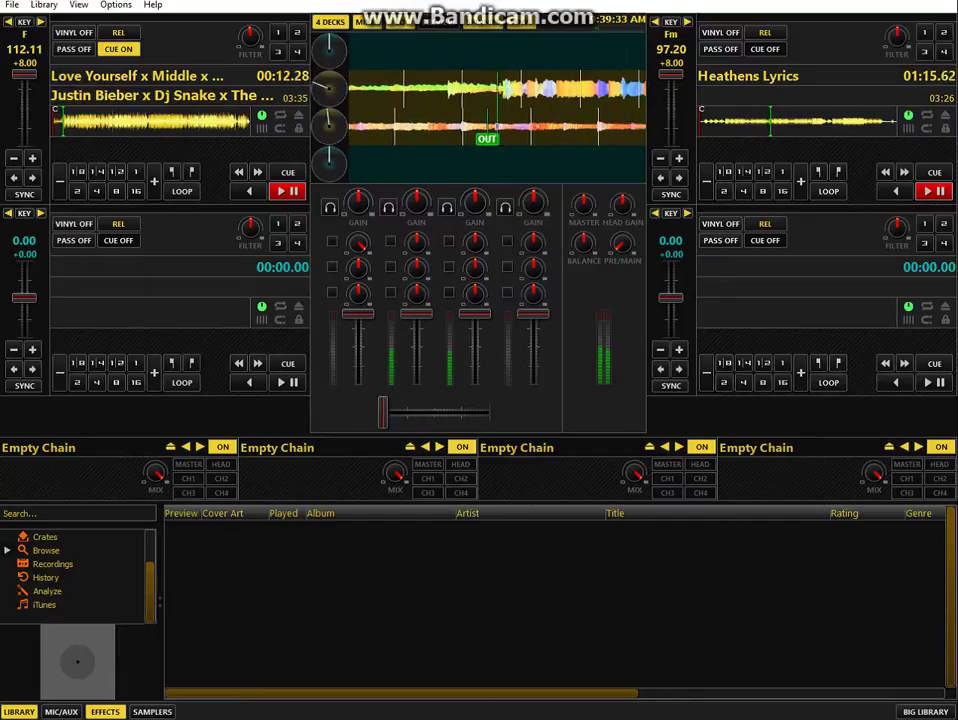
left_click(12, 5)
key("Return")
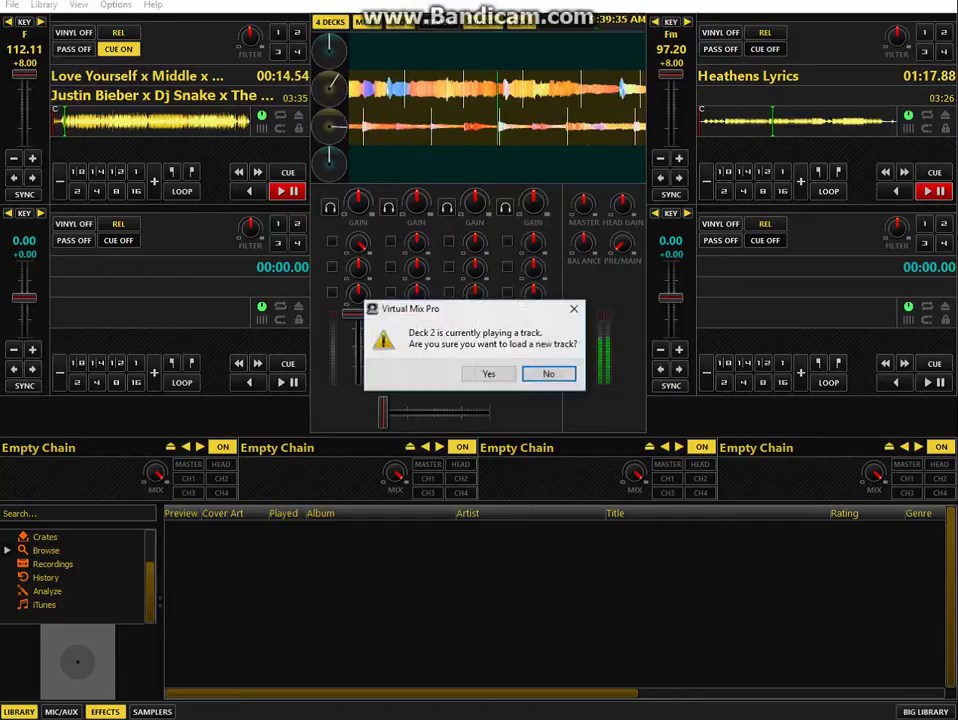
key("Return")
key("Escape")
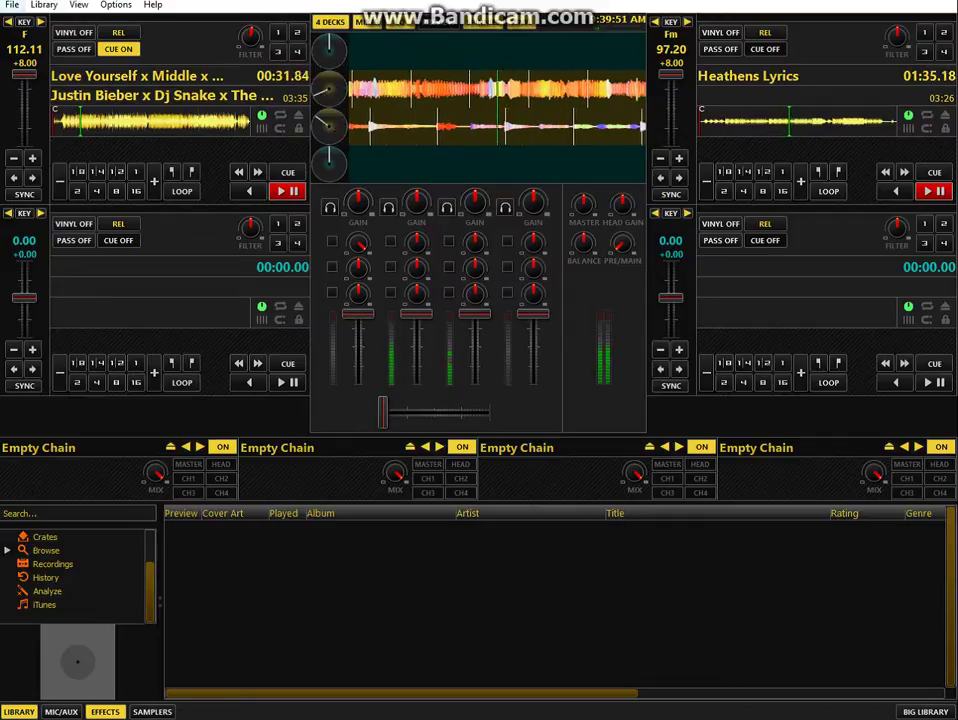
Look through the audio files in the Downloads folder for a track to load onto Deck 2.
left_click(12, 4)
left_click(66, 39)
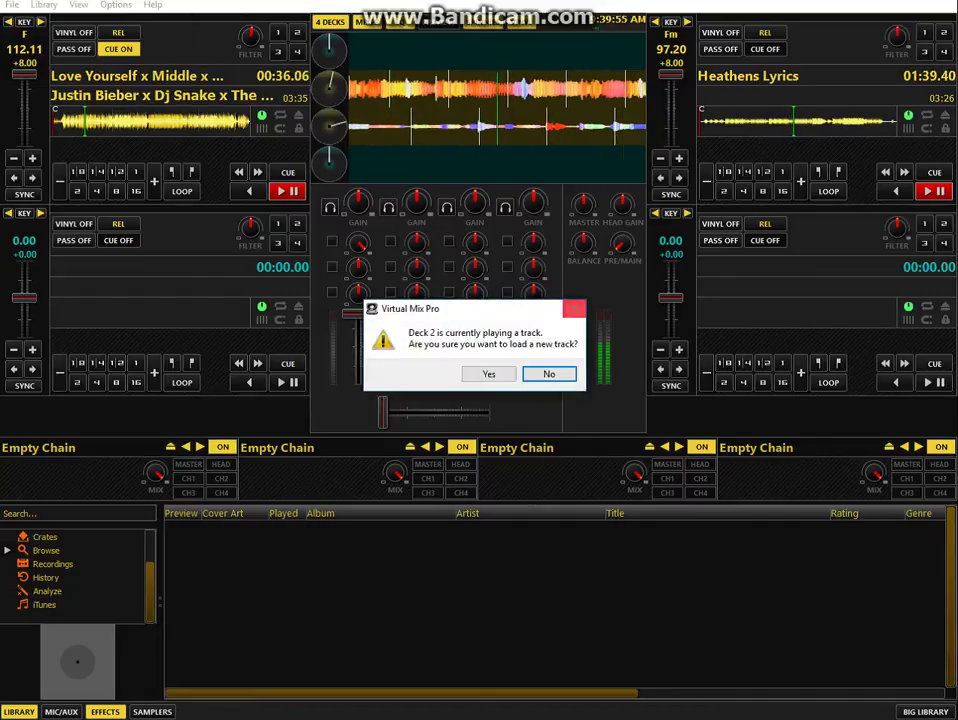
left_click(489, 374)
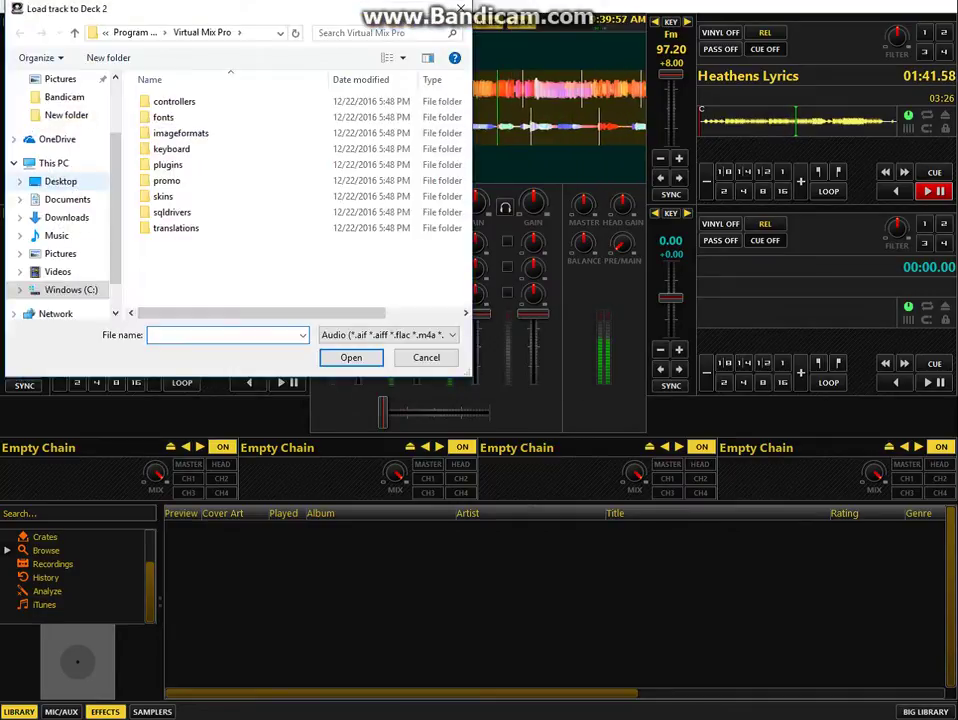
scroll(200, 171, "down", 4)
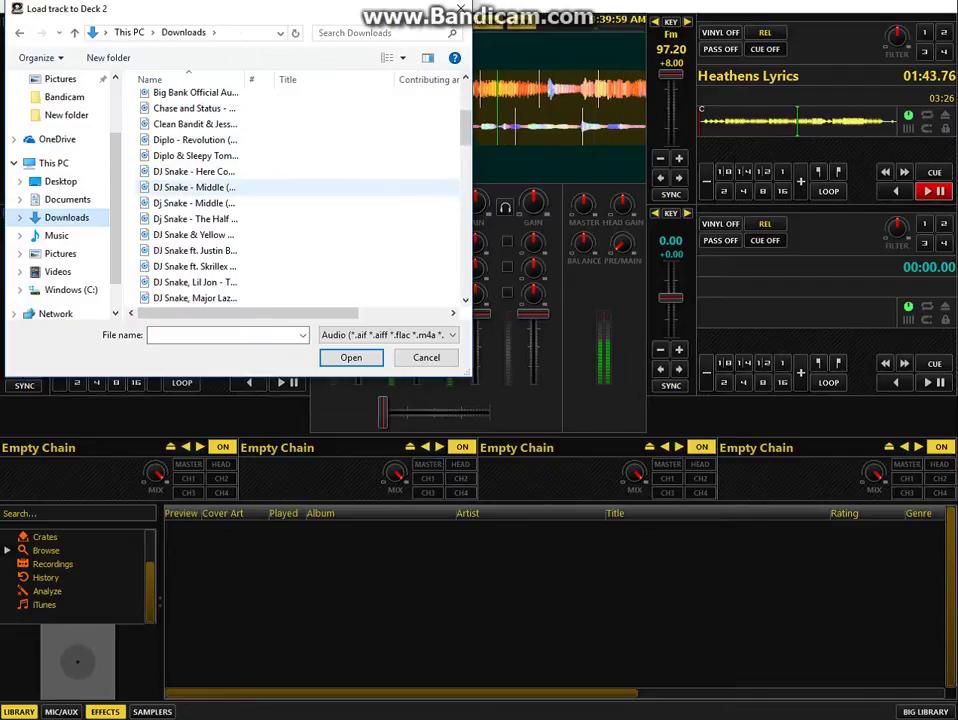
scroll(200, 171, "down", 5)
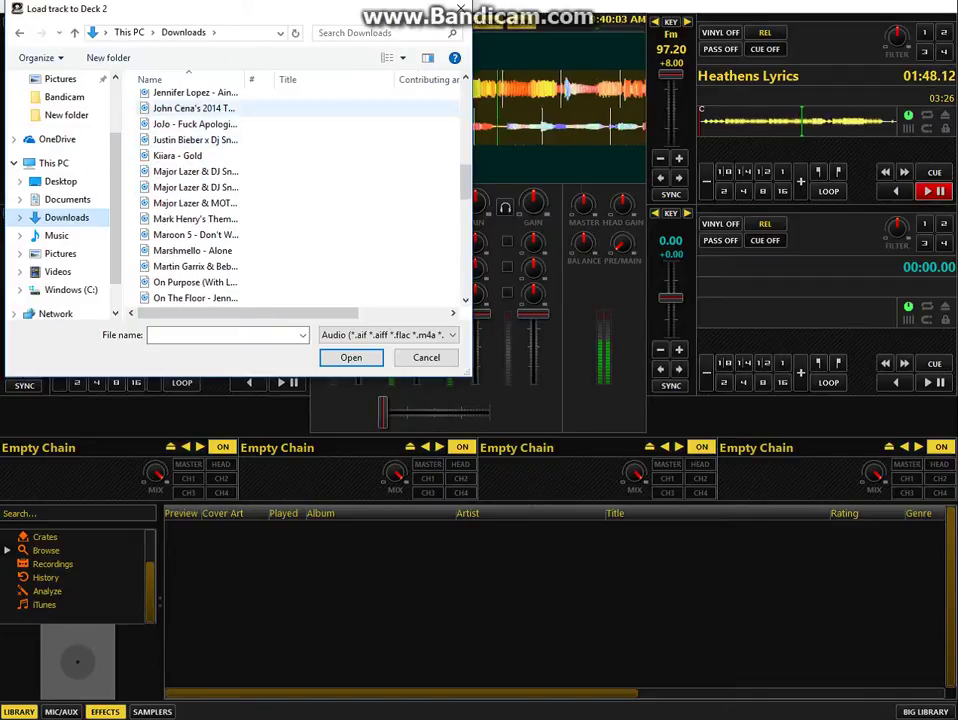
scroll(200, 218, "down", 2)
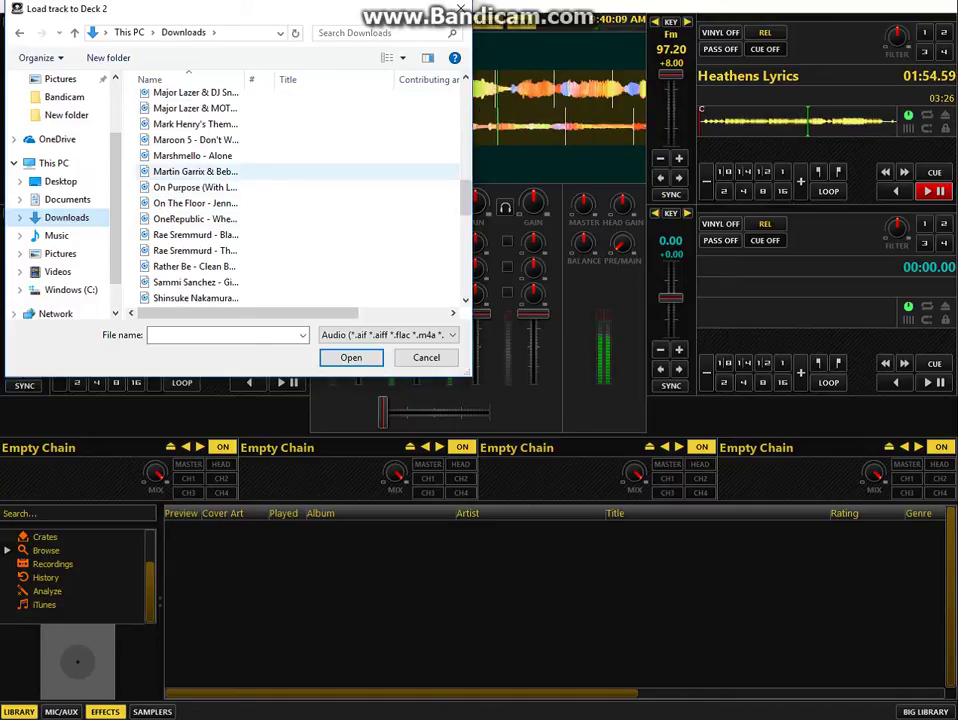
scroll(200, 266, "down", 1)
scroll(200, 266, "down", 4)
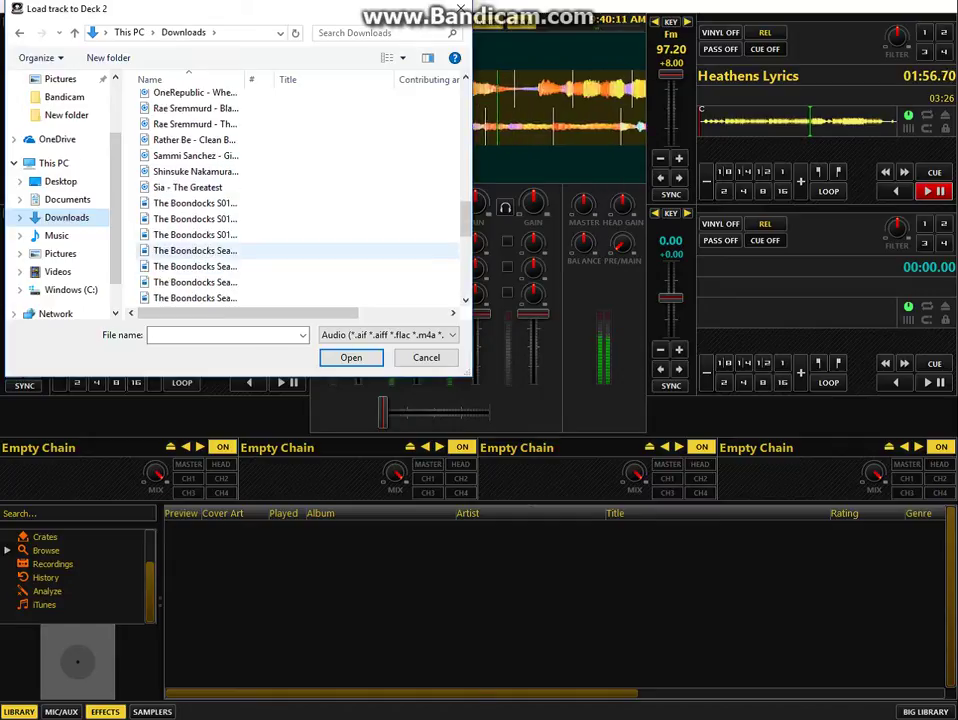
scroll(195, 245, "down", 3)
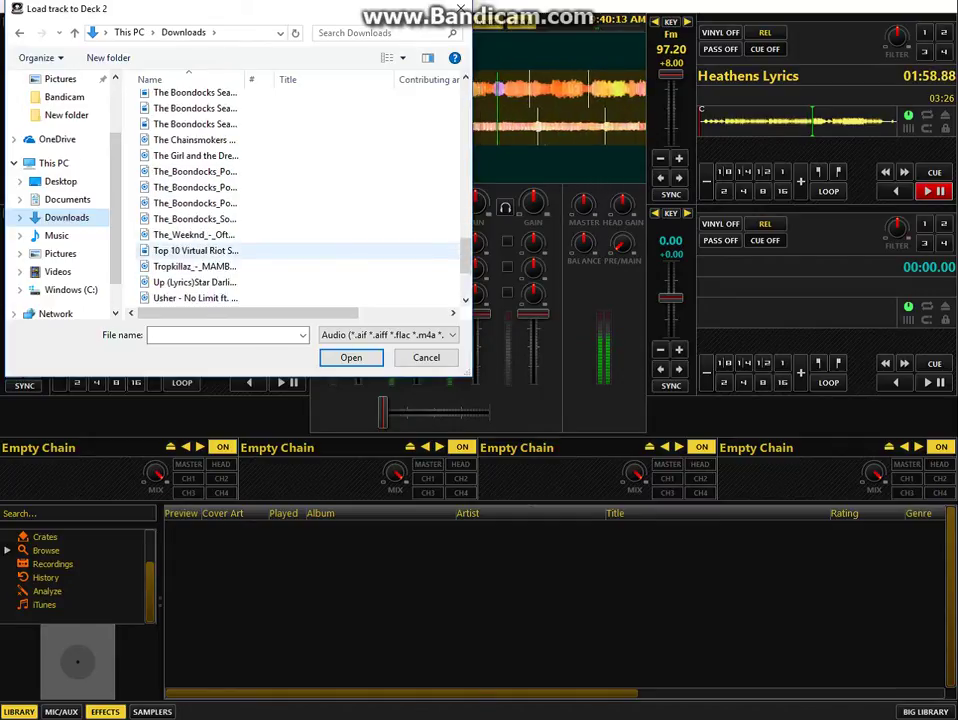
scroll(195, 200, "down", 1)
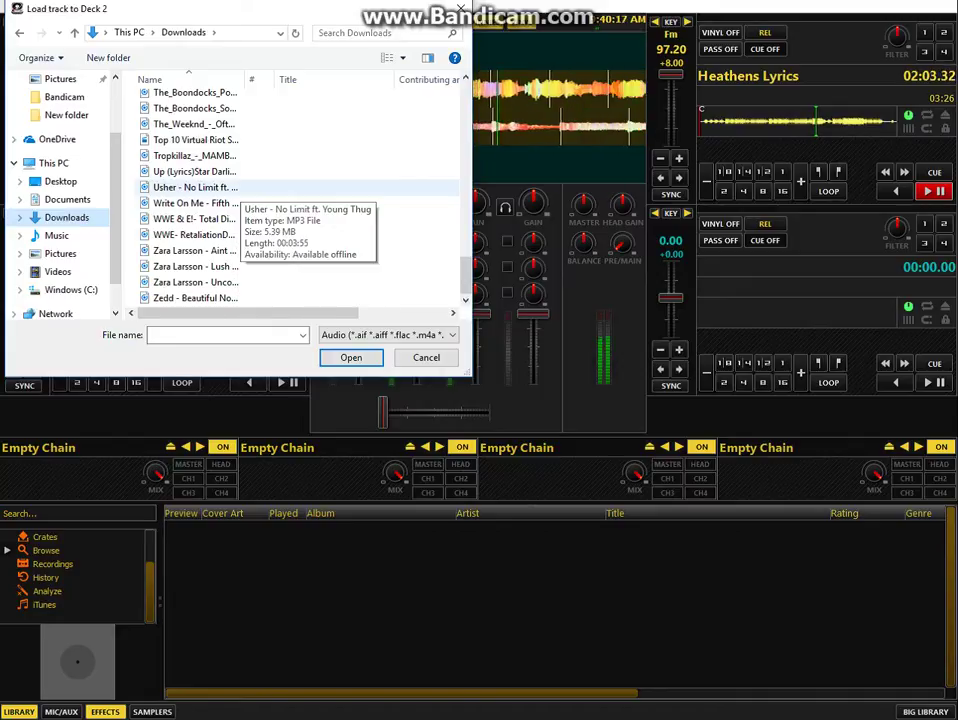
scroll(200, 240, "up", 1)
scroll(195, 239, "down", 1)
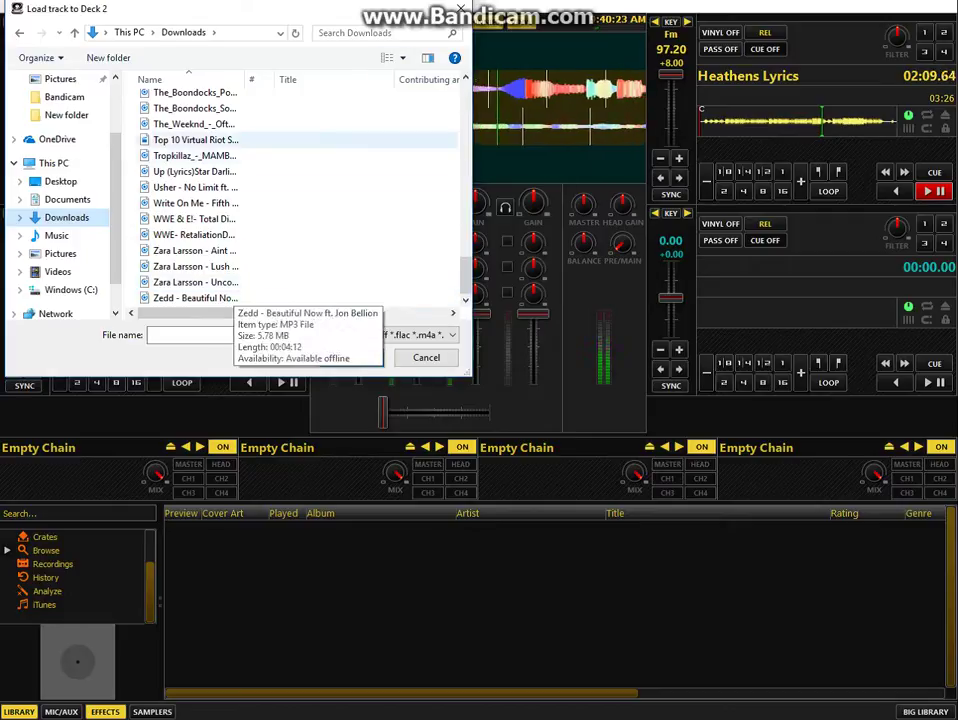
left_click(460, 8)
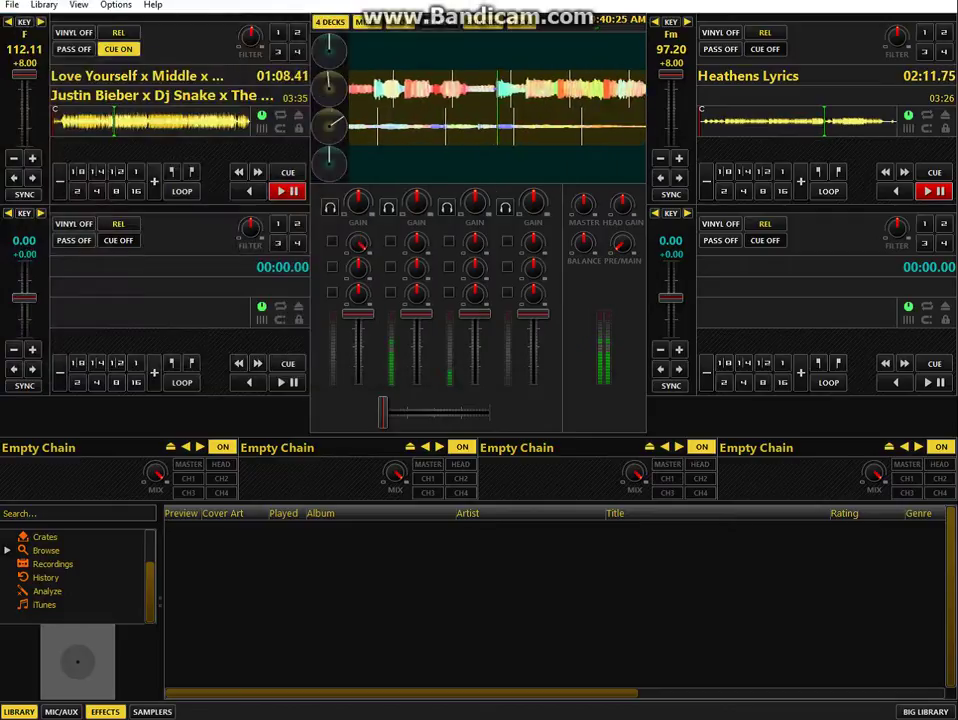
Start Here Comes The Night on Deck 1, and stop Ain't Your Mama on Deck 2 at its starting cue point.
key("d")
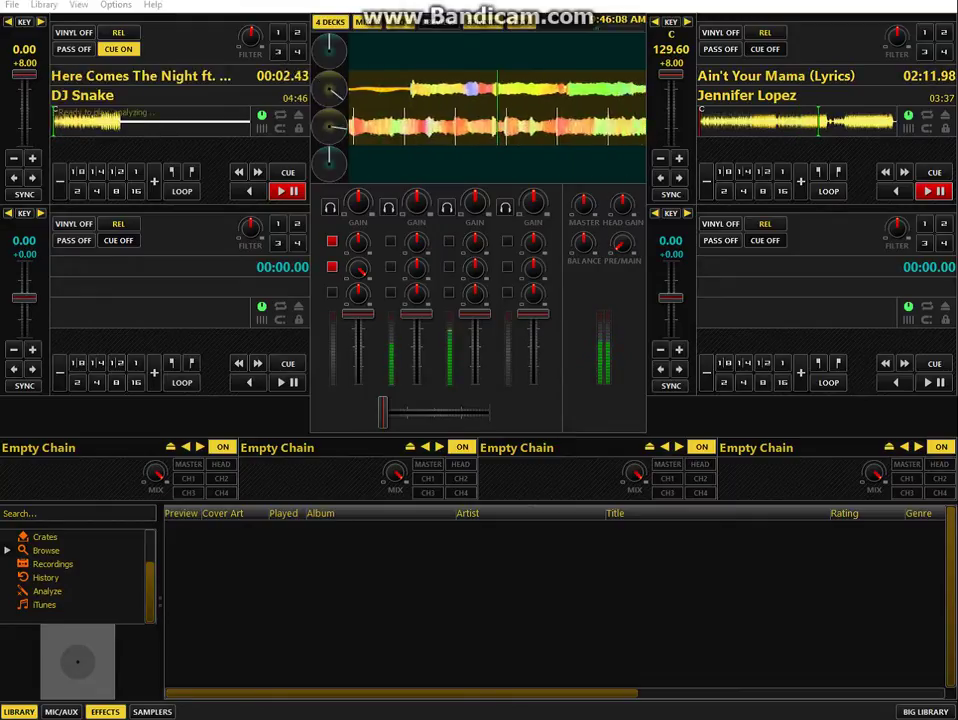
key("l")
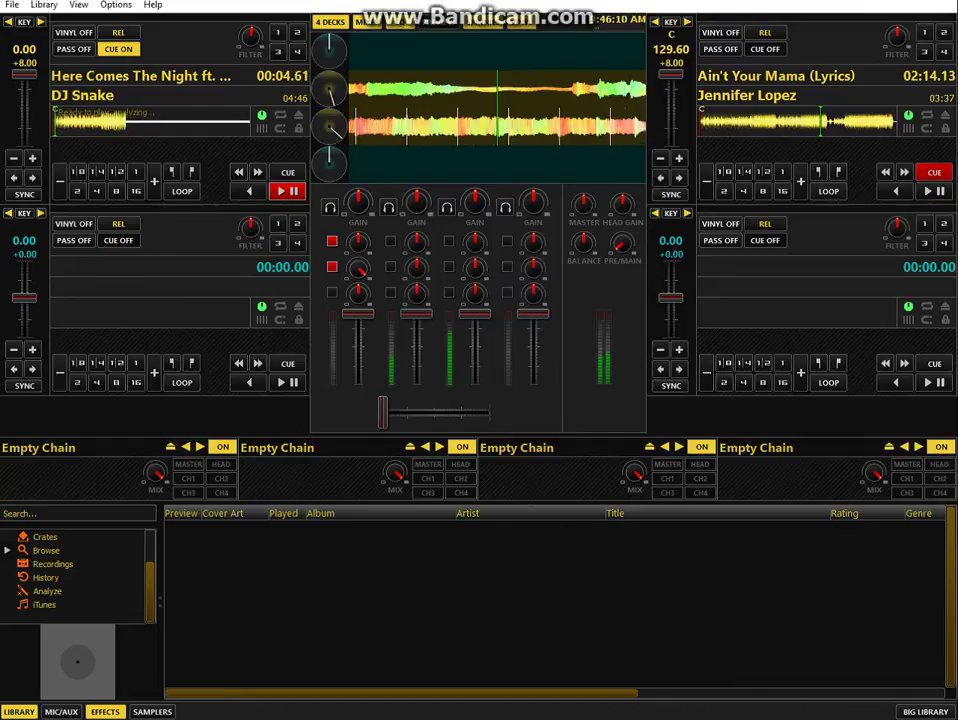
key("semicolon")
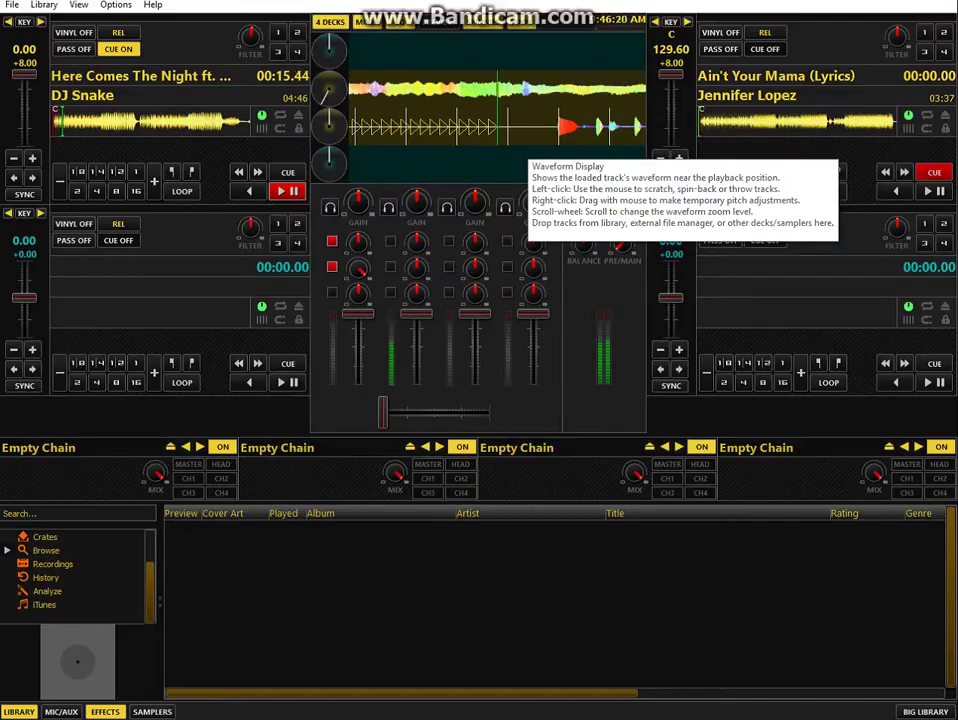
mouse_move(526, 138)
left_mouse_down()
mouse_move(515, 138)
mouse_move(790, 138)
mouse_move(540, 138)
left_mouse_up()
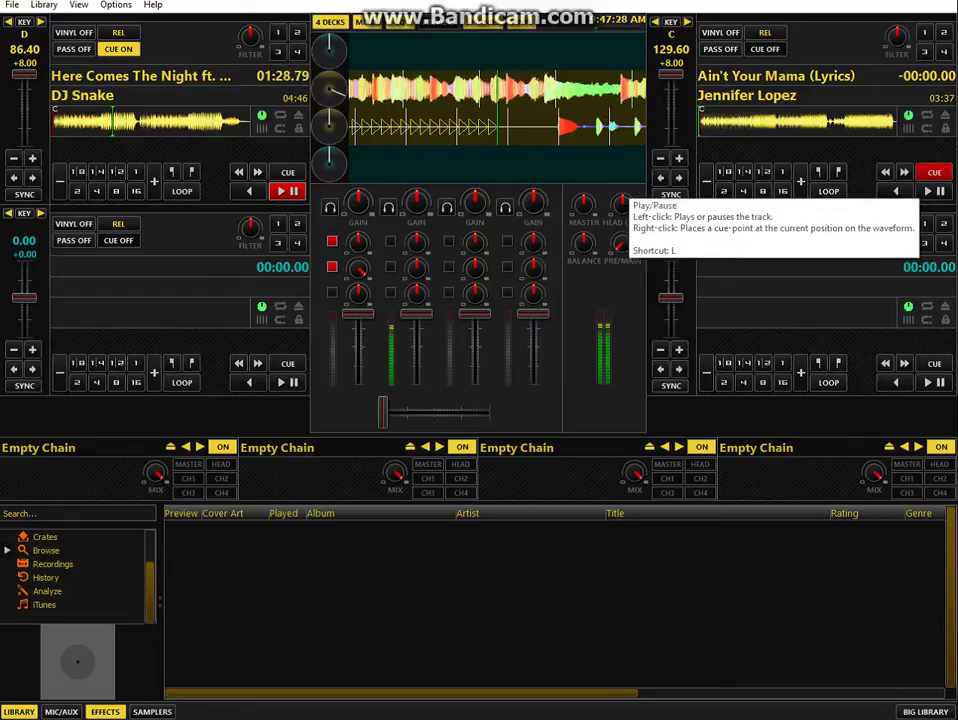
Start Ain't Your Mama on Deck 2 and move the crossfader fully to Deck 2.
left_click(935, 191)
left_click_drag(383, 412, 405, 412)
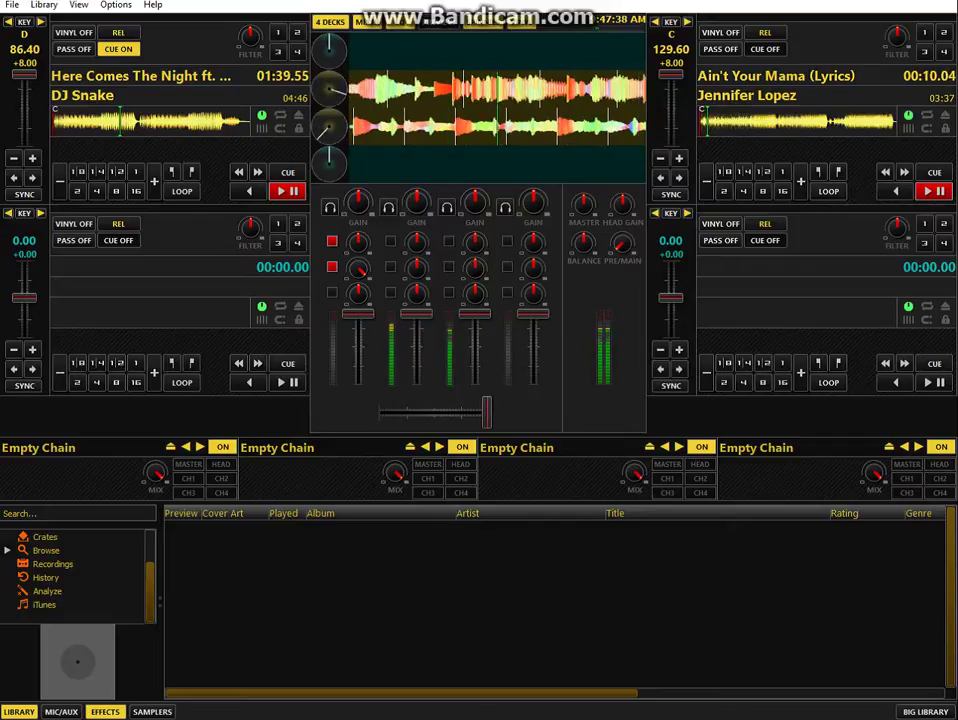
Load DJ Snake's True Love Encore from the Downloads folder onto Deck 1, replacing the playing Here Comes The Night track.
left_click(12, 5)
left_click(66, 22)
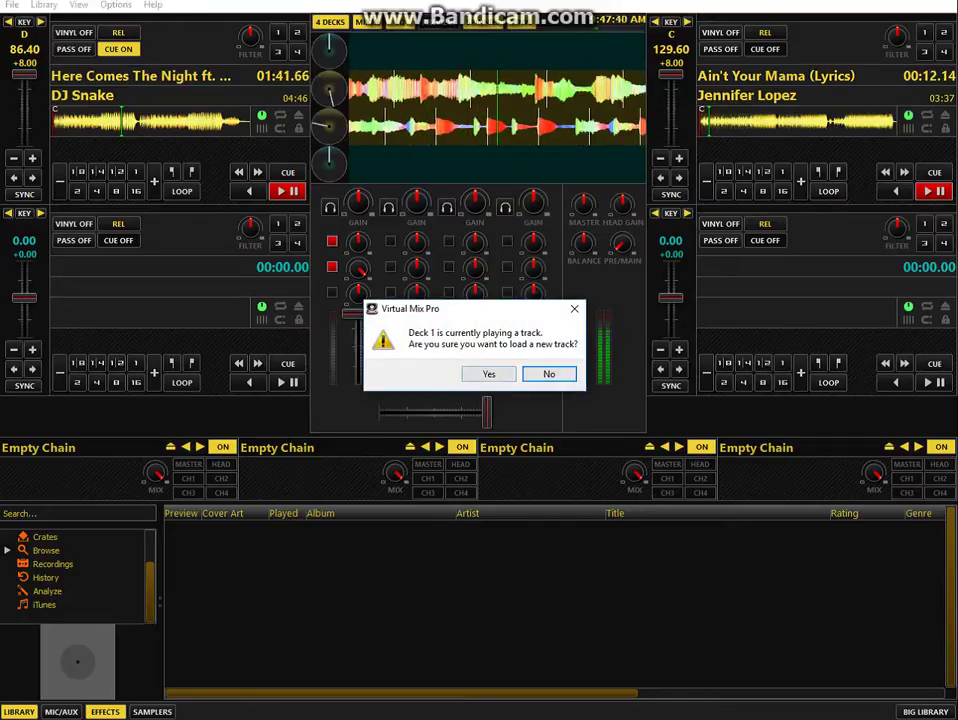
left_click(489, 374)
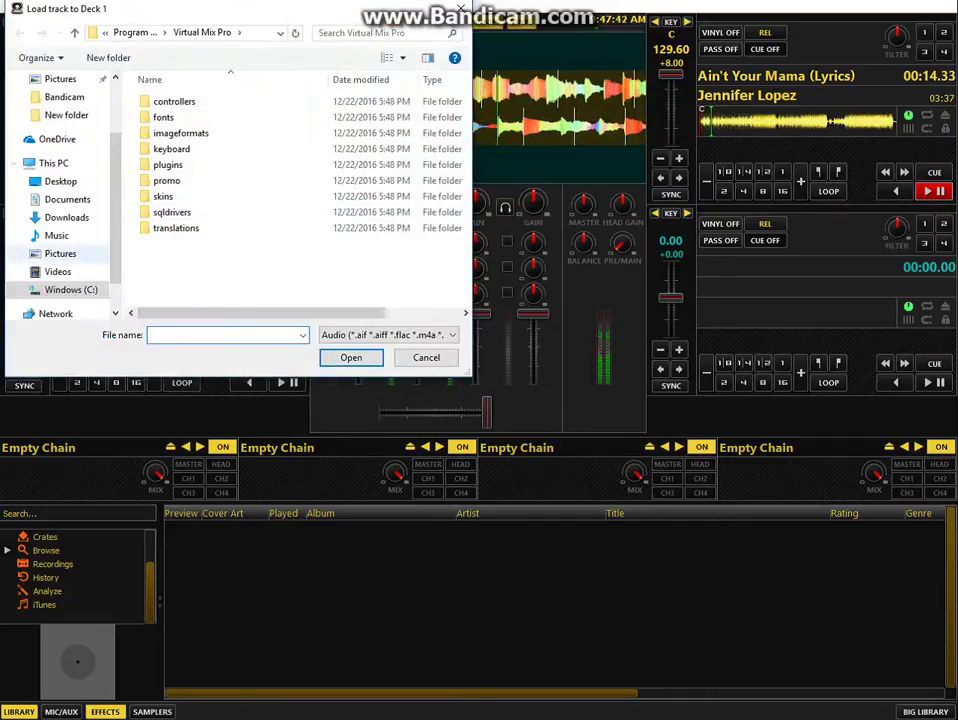
scroll(180, 165, "down", 1)
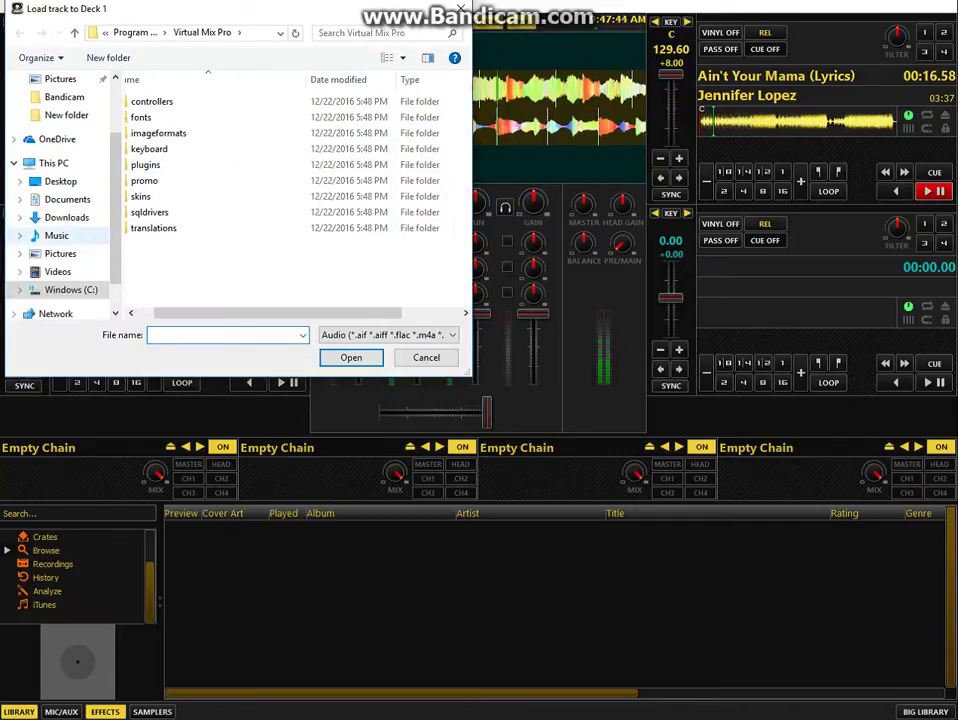
scroll(47, 180, "up", 1)
left_click(66, 235)
scroll(190, 171, "down", 2)
scroll(190, 171, "down", 1)
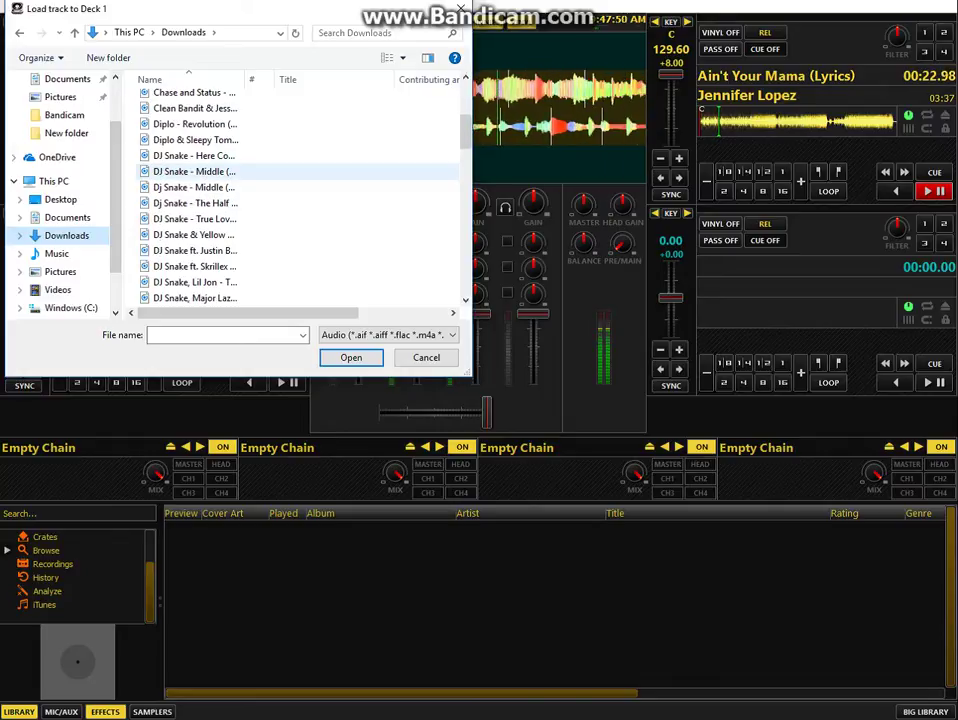
scroll(190, 171, "down", 1)
double_click(195, 156)
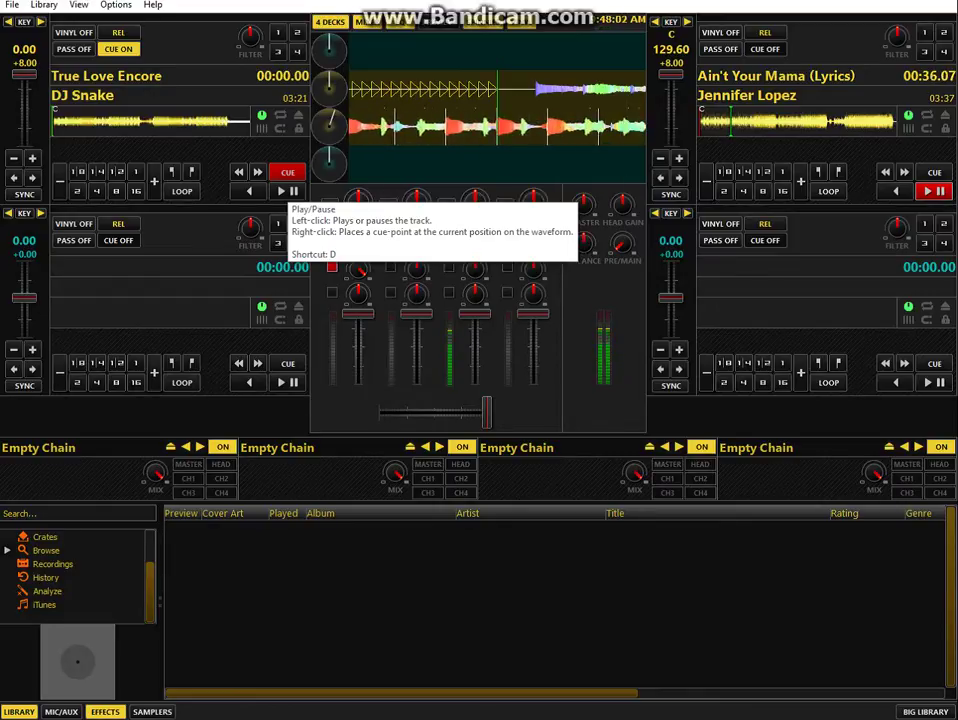
Start True Love Encore on Deck 1 and sync its tempo with Deck 2.
left_click(286, 188)
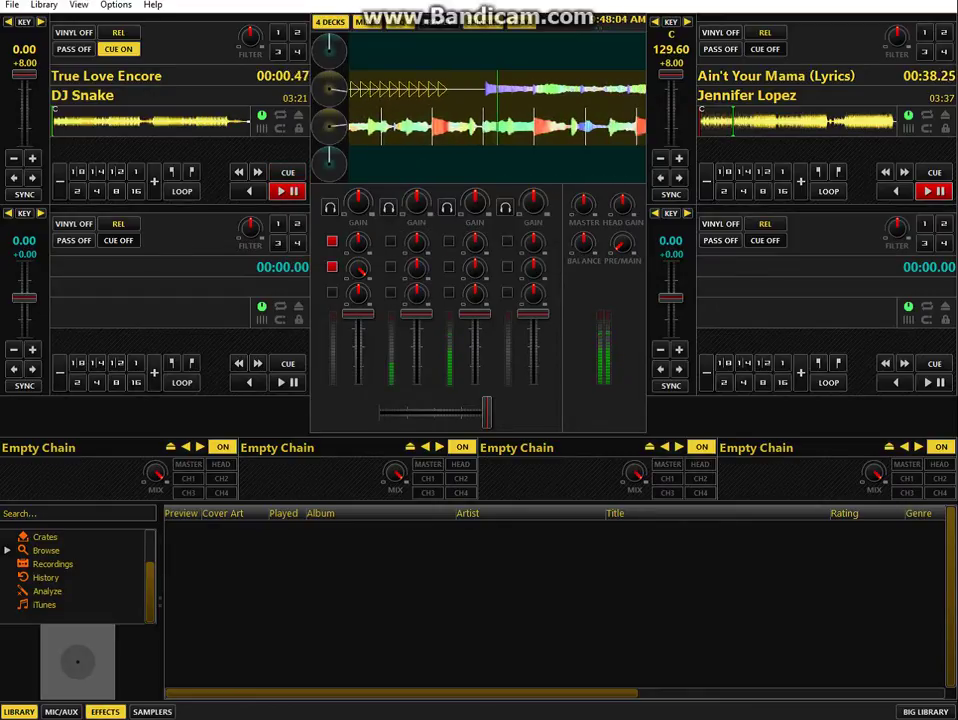
left_click(24, 194)
Gradually move the crossfader from Deck 2 most of the way toward Deck 1.
left_click_drag(487, 412, 449, 412)
key("g")
key("g")
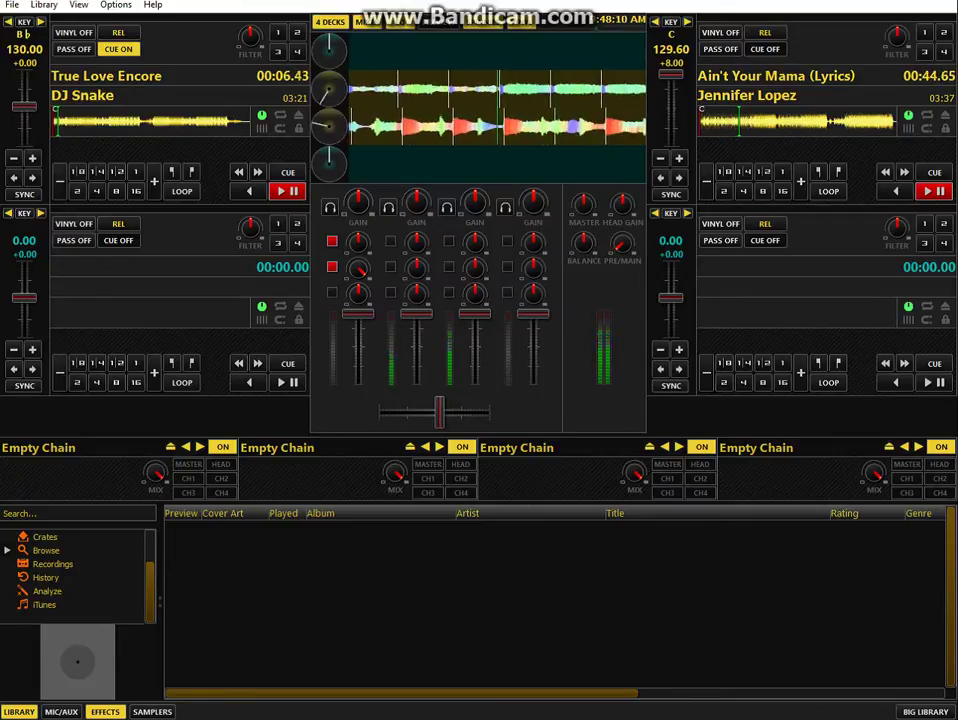
key("g")
key("g")
key("g")
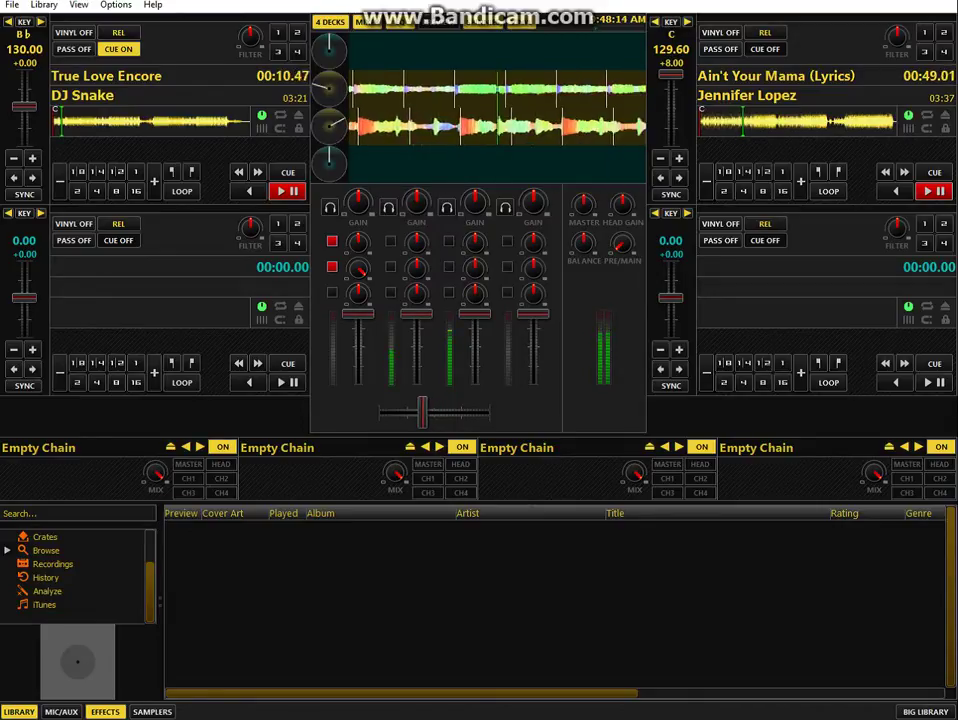
left_click_drag(421, 412, 396, 412)
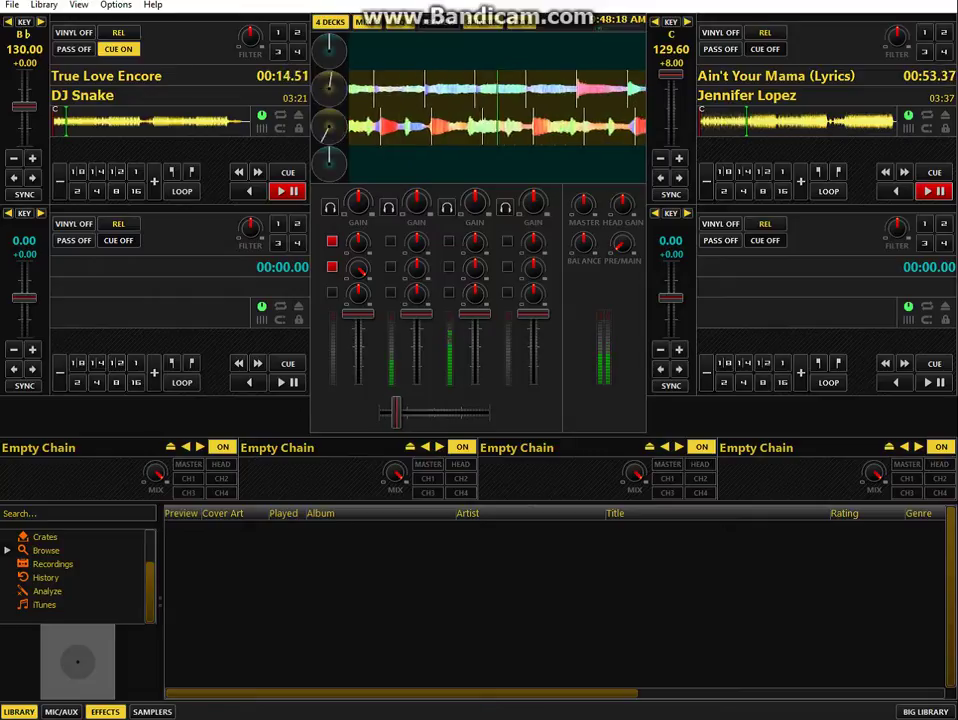
Raise Deck 1's pitch to +8.00 and finish moving the crossfader fully to Deck 1.
left_click_drag(24, 106, 24, 74)
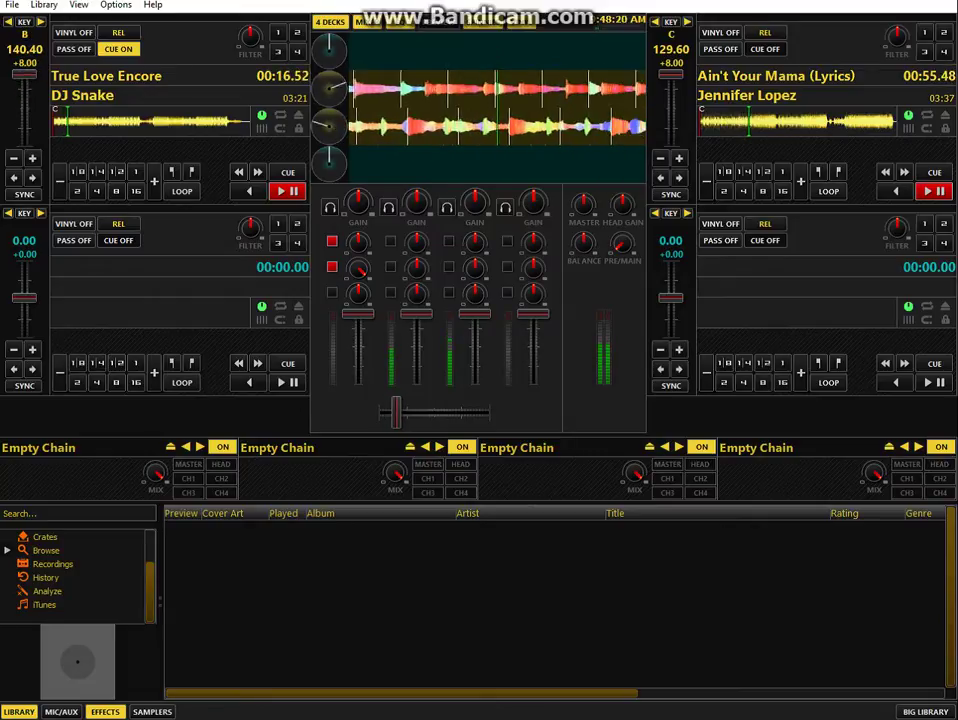
key("g")
key("g")
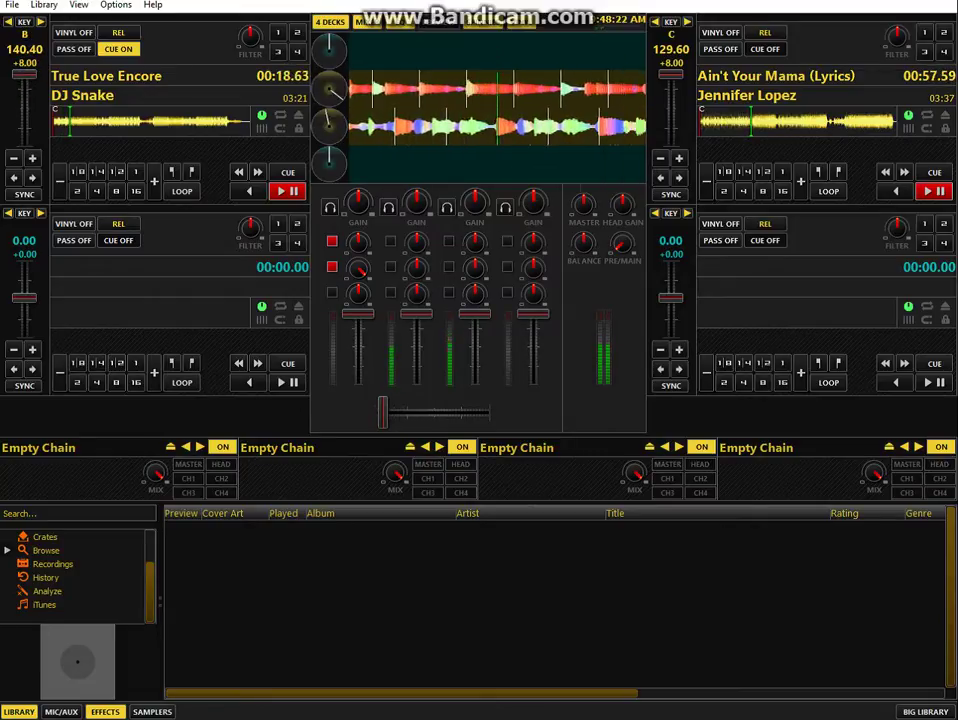
Find a new track for Deck 2 in the Downloads folder to replace the playing Ain't Your Mama track.
key("alt+f")
key("Down")
key("Return")
key("Left")
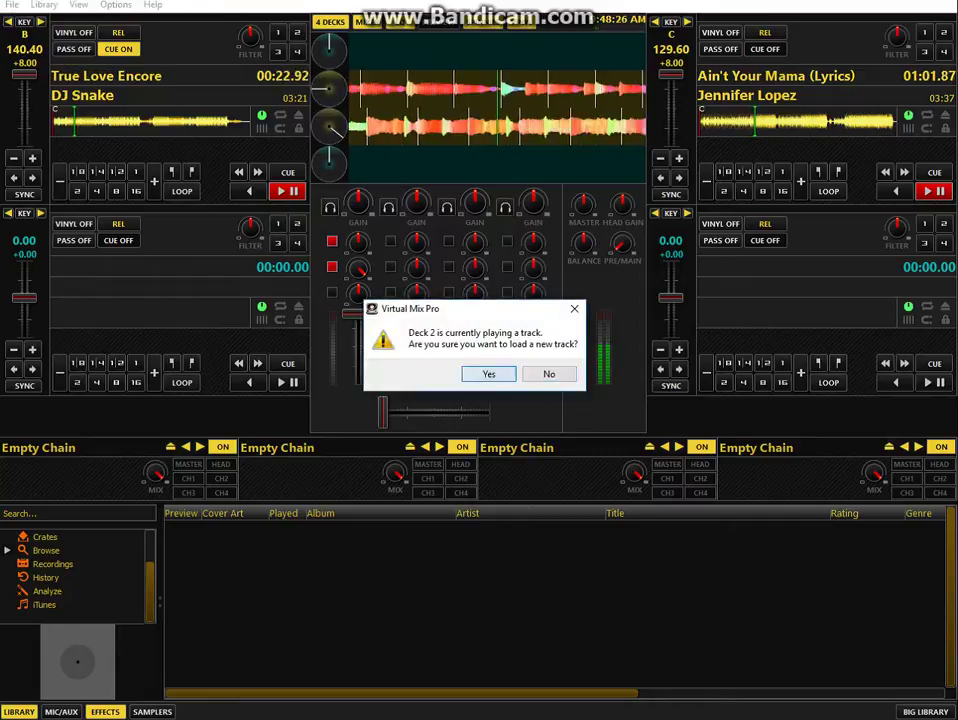
key("Return")
left_click(67, 217)
scroll(240, 187, "down", 2)
scroll(300, 187, "down", 5)
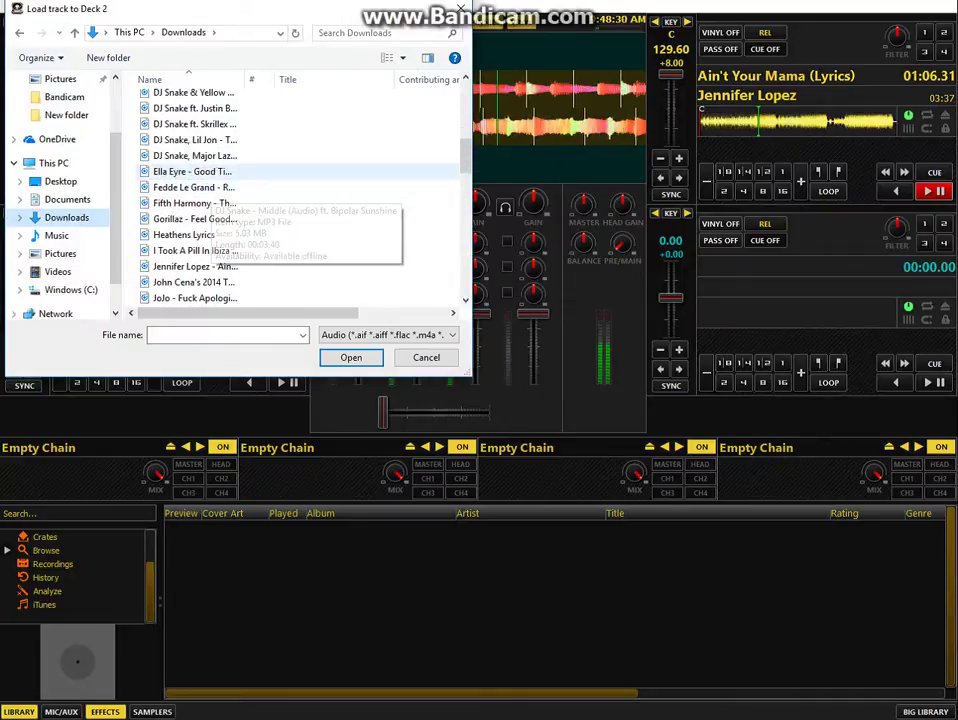
scroll(300, 110, "up", 1)
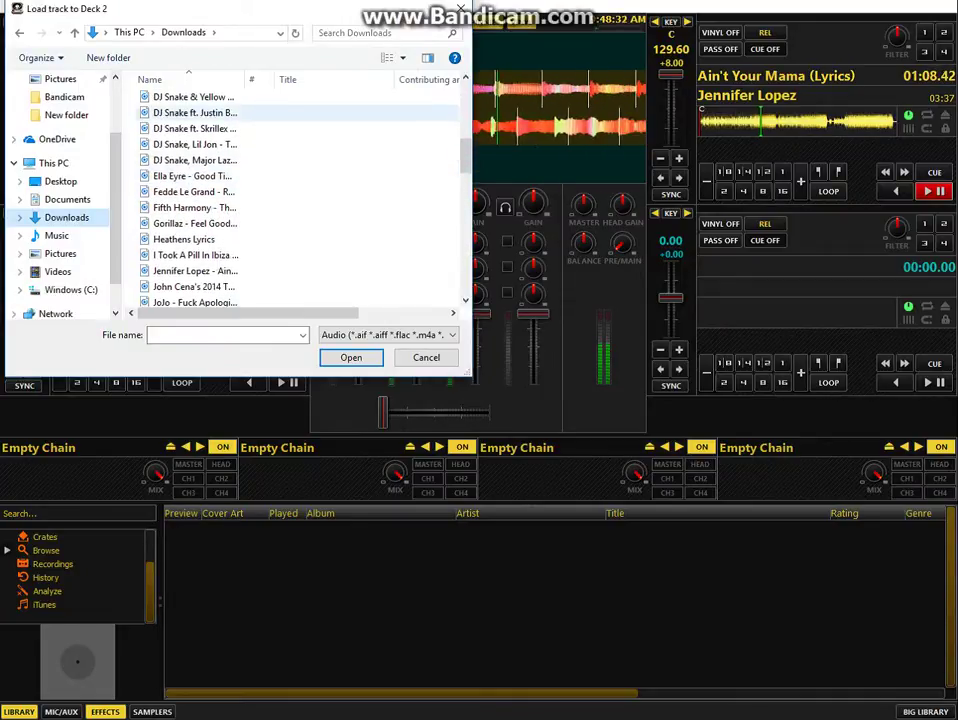
scroll(300, 190, "up", 1)
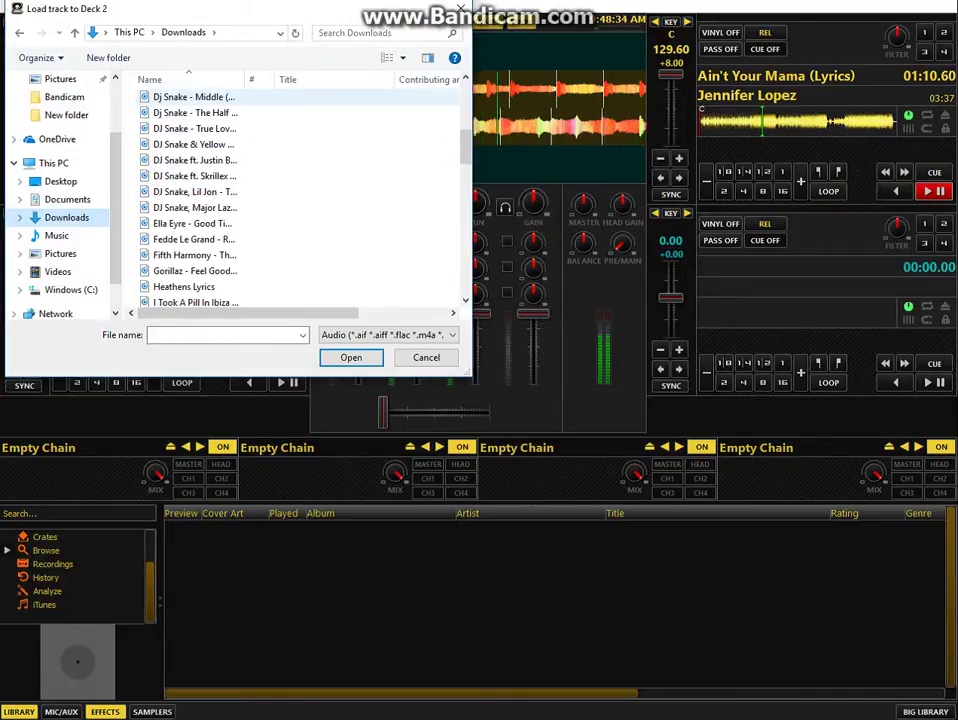
scroll(250, 190, "down", 3)
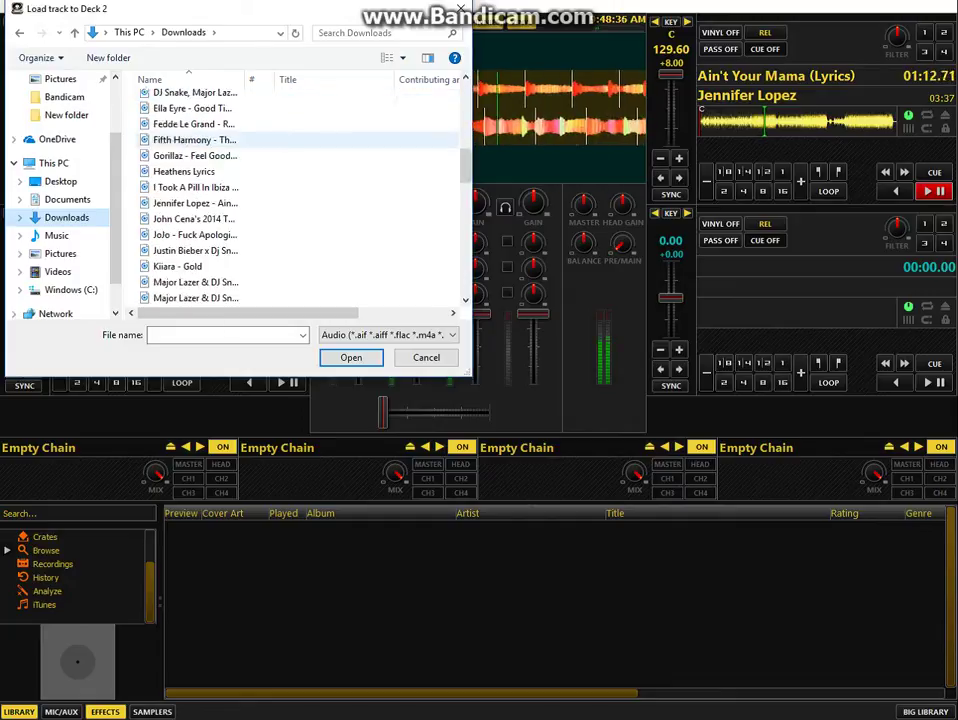
scroll(200, 140, "down", 5)
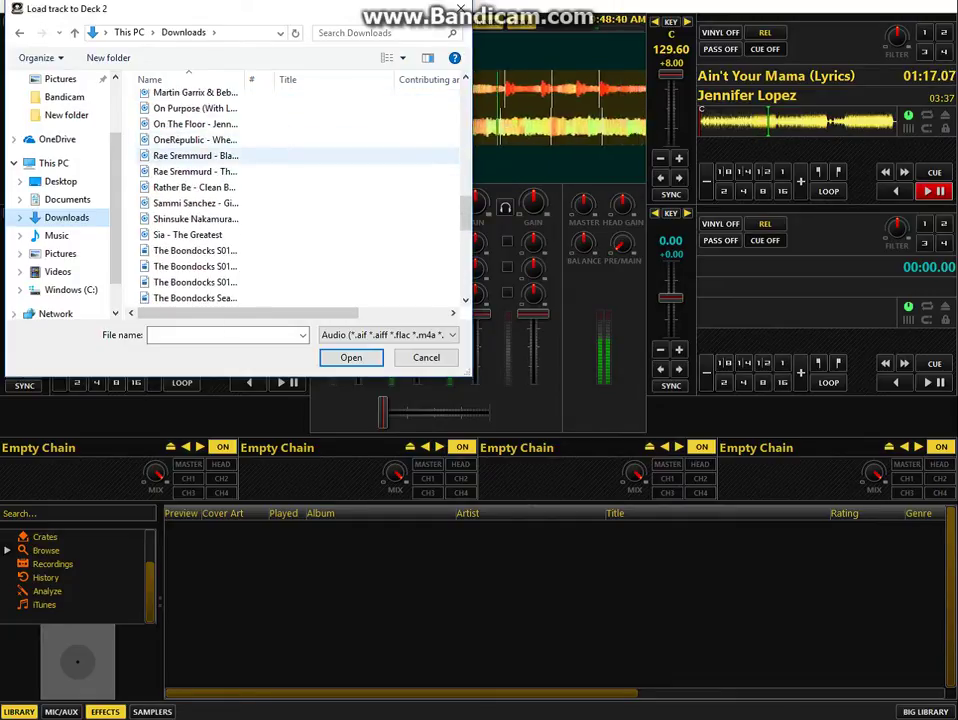
scroll(200, 155, "down", 4)
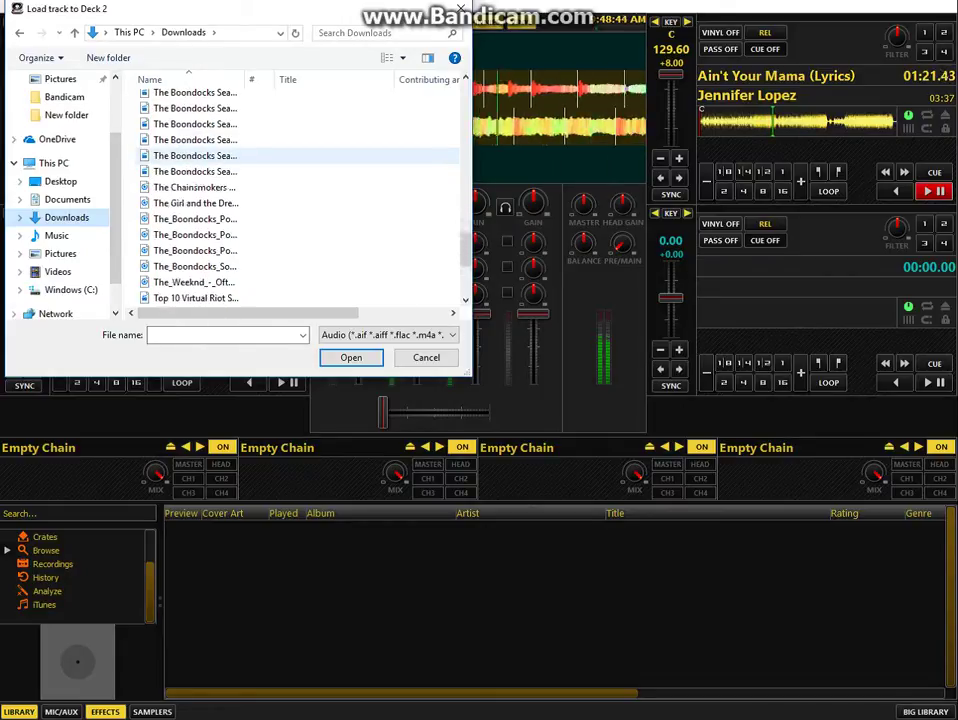